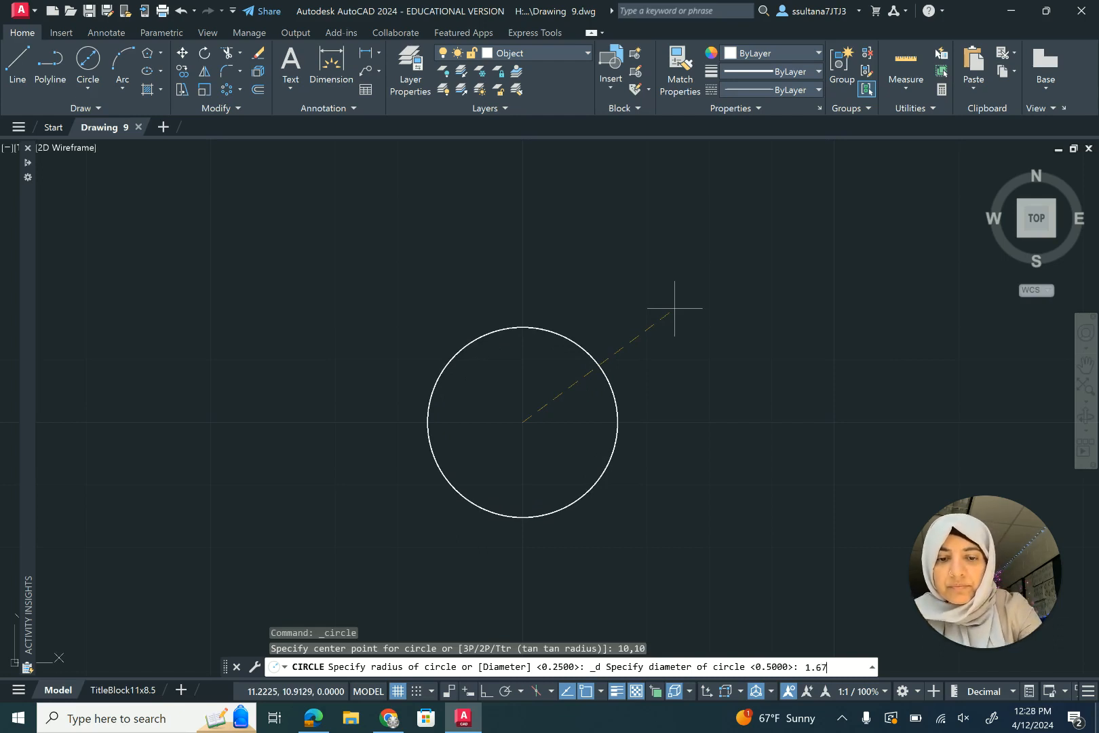
- Complete the 1.675-diameter circle and draw a concentric 2.98-diameter circle at the same centre
key(Return)
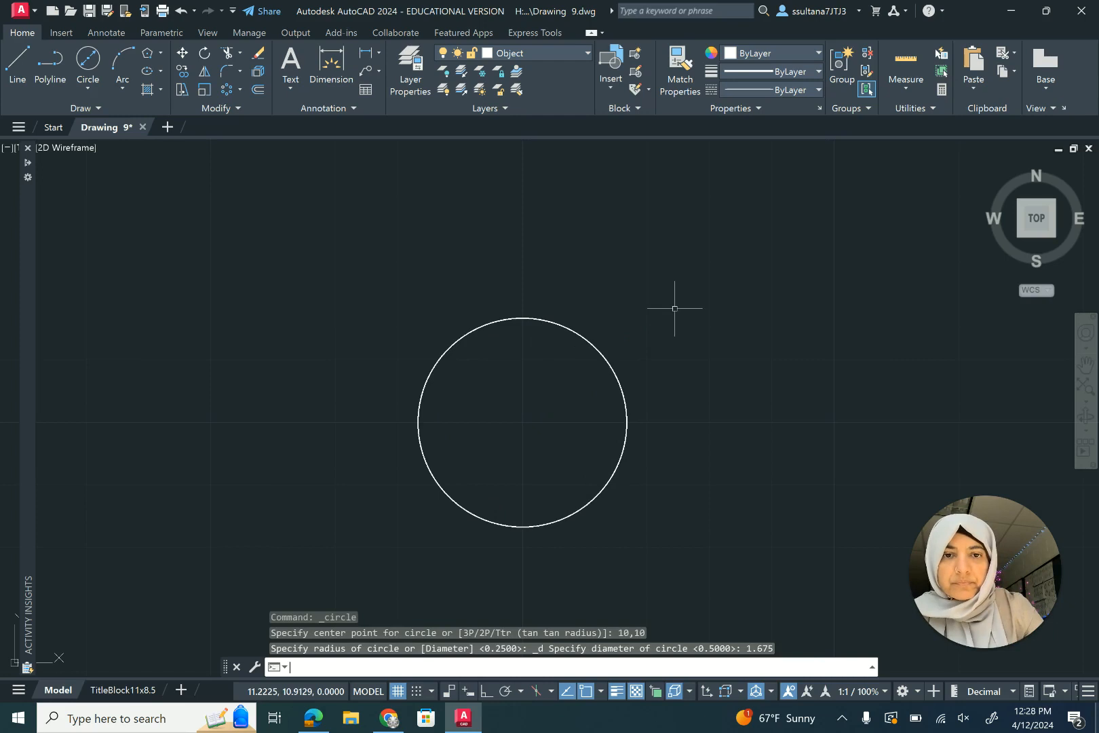
click(103, 75)
click(522, 422)
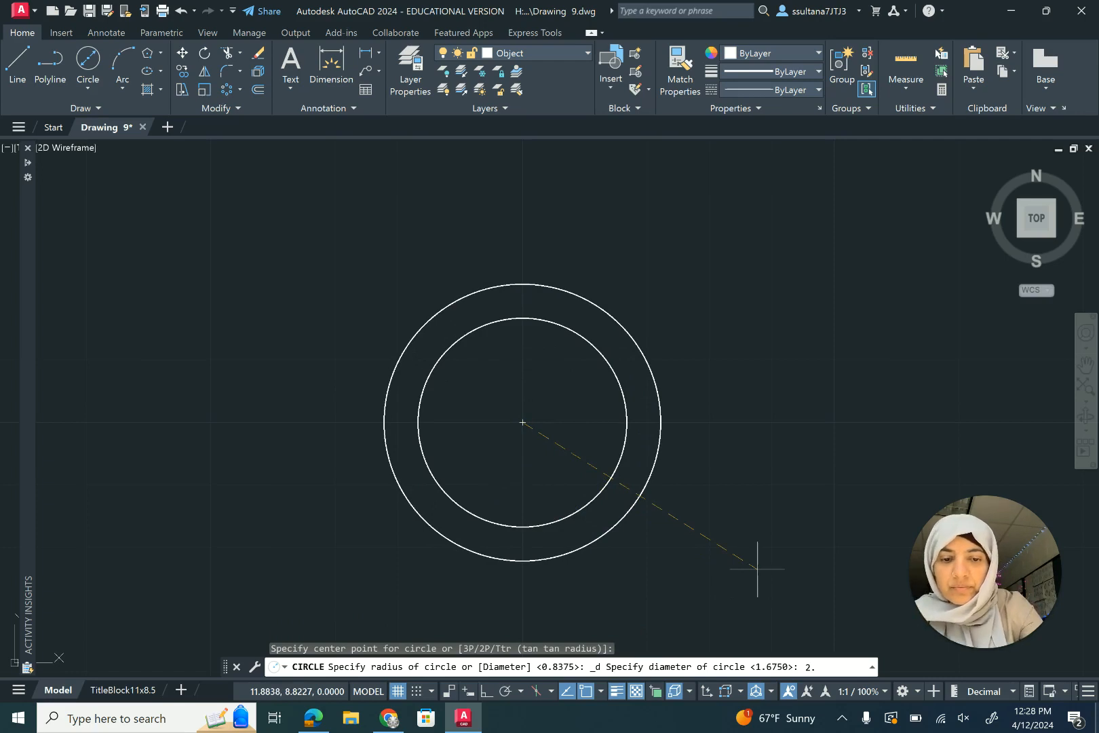
text(2.98)
key(Return)
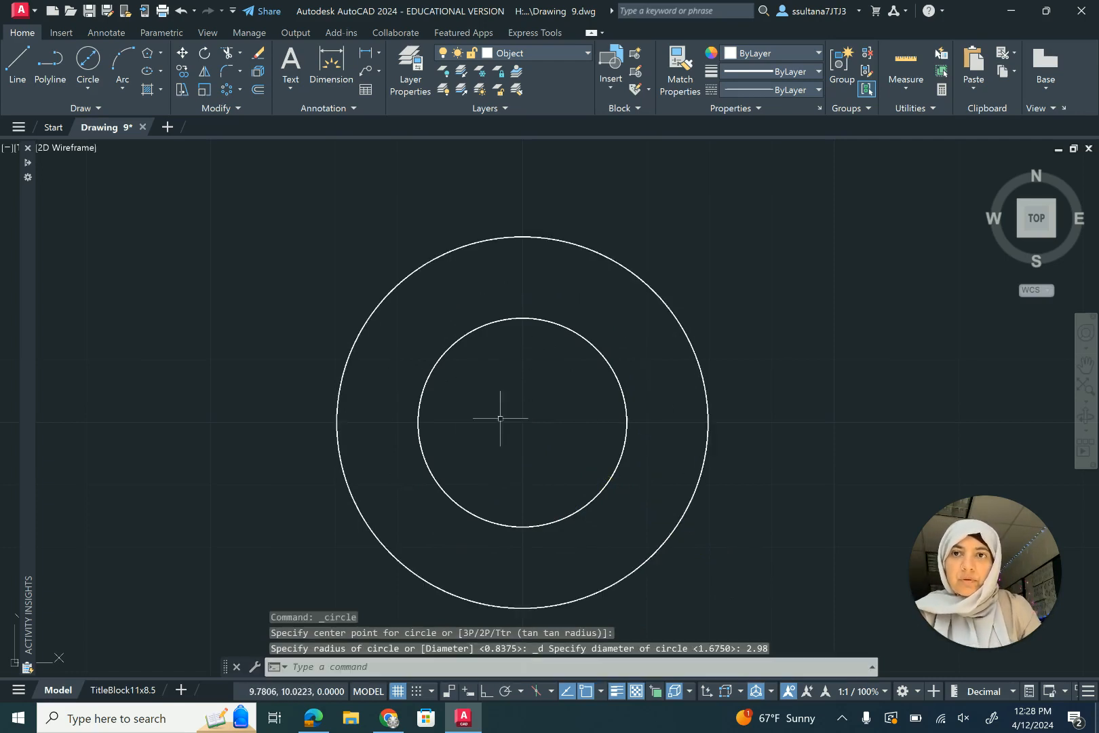
- Draw a concentric circle with a 2.39 diameter at the same centre
click(88, 60)
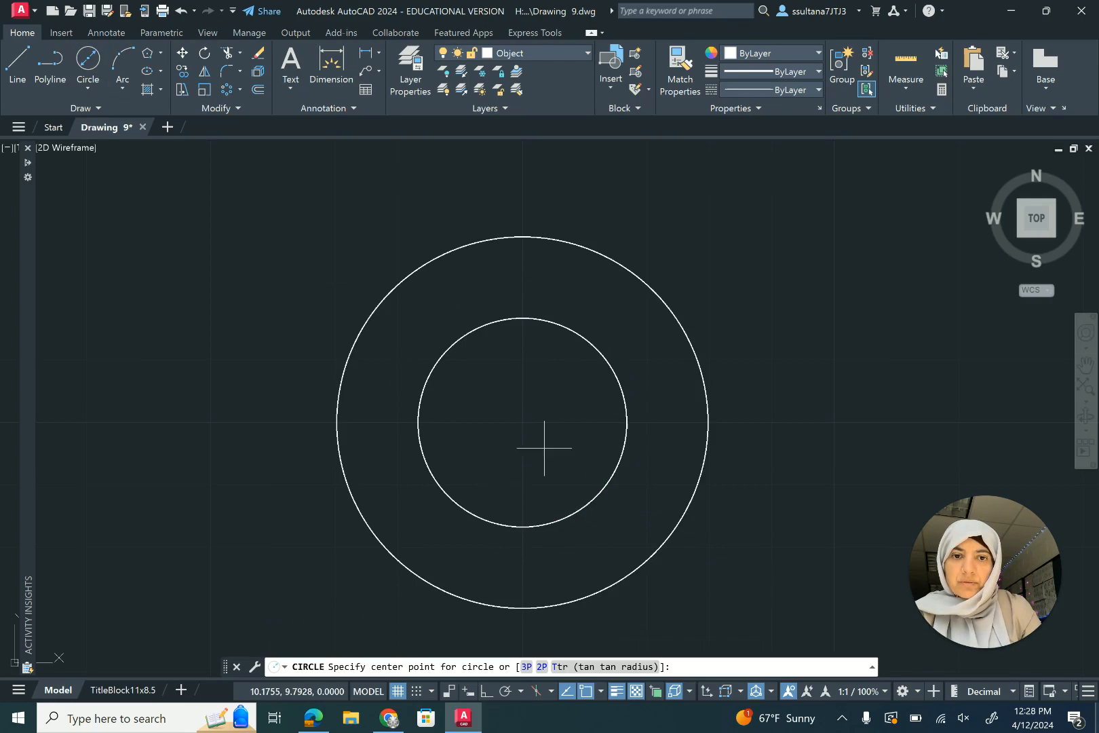
click(522, 421)
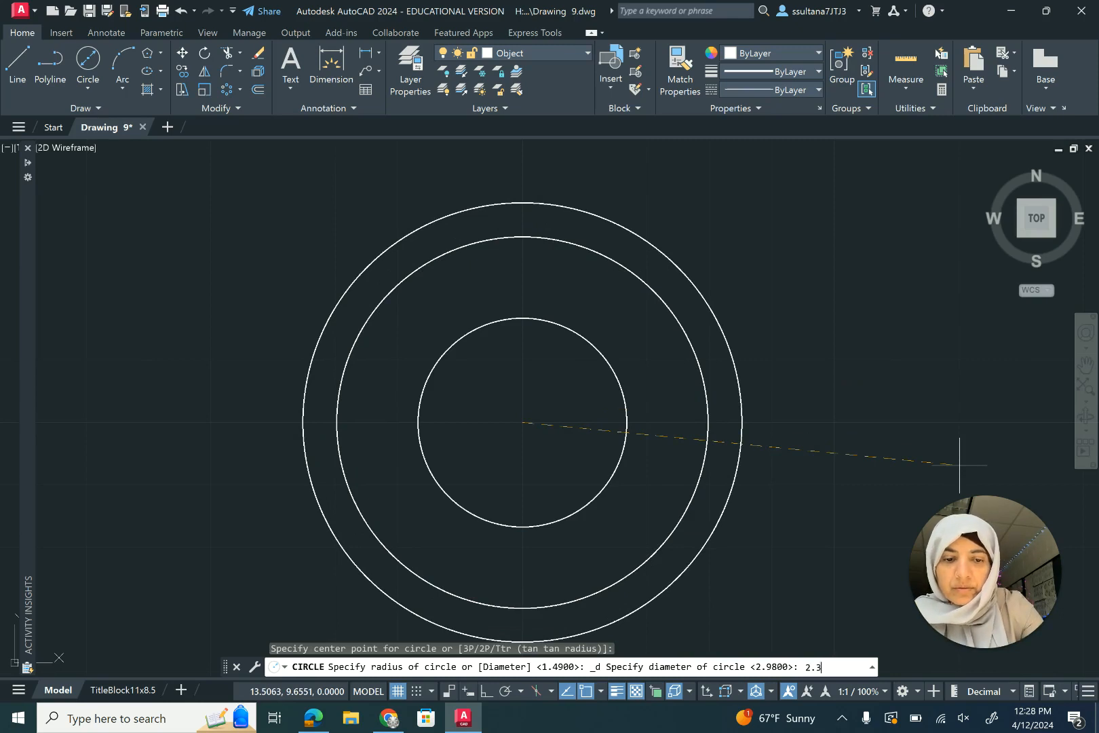
key(Return)
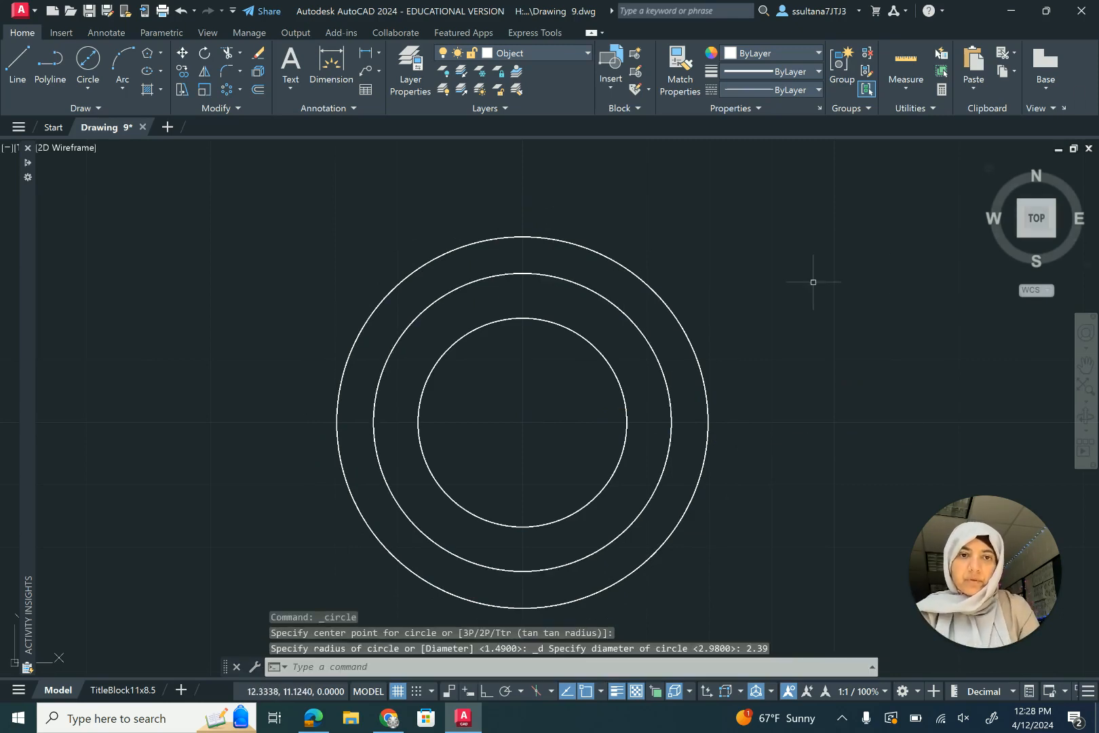
- Move the 2.98-diameter circle onto the Center layer
click(667, 305)
click(558, 53)
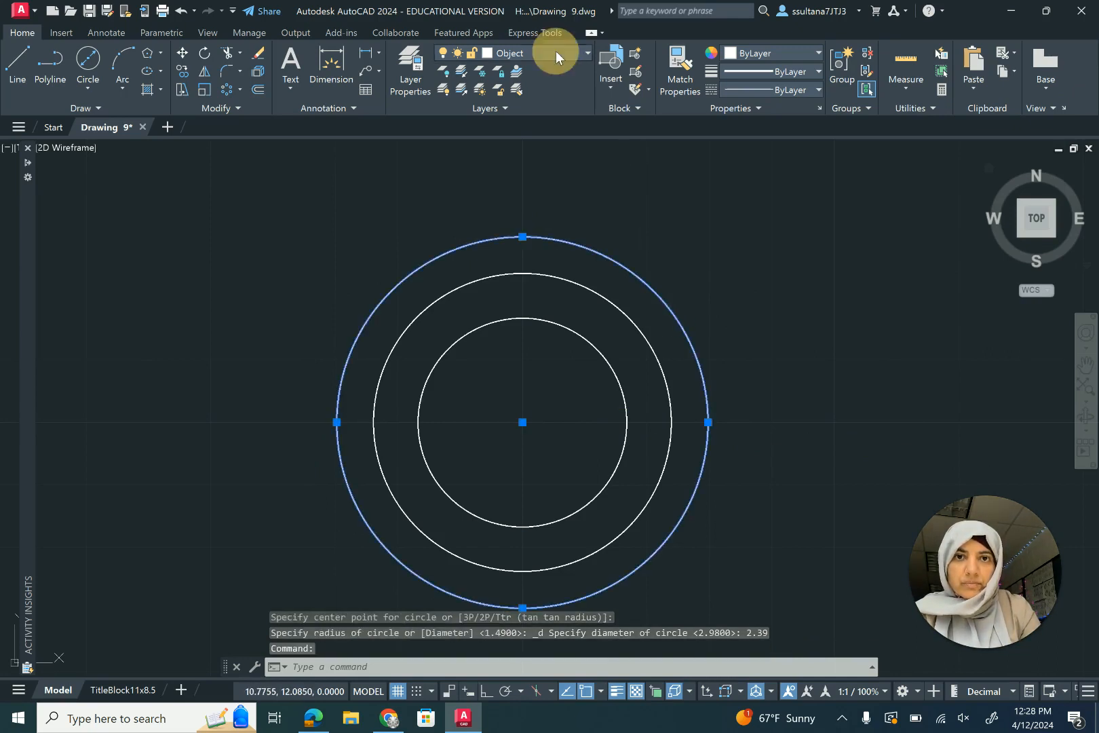
click(519, 122)
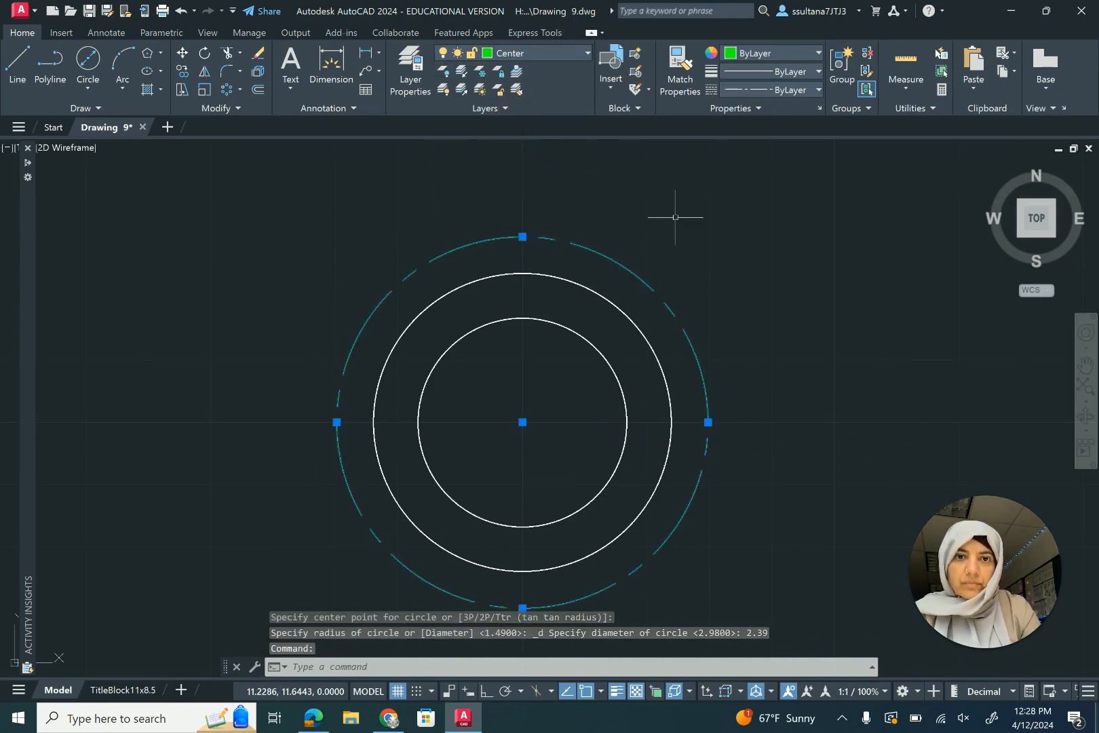
- Draw a 0.3-diameter circle centred on the top quadrant of the 2.98-diameter circle
key(Return)
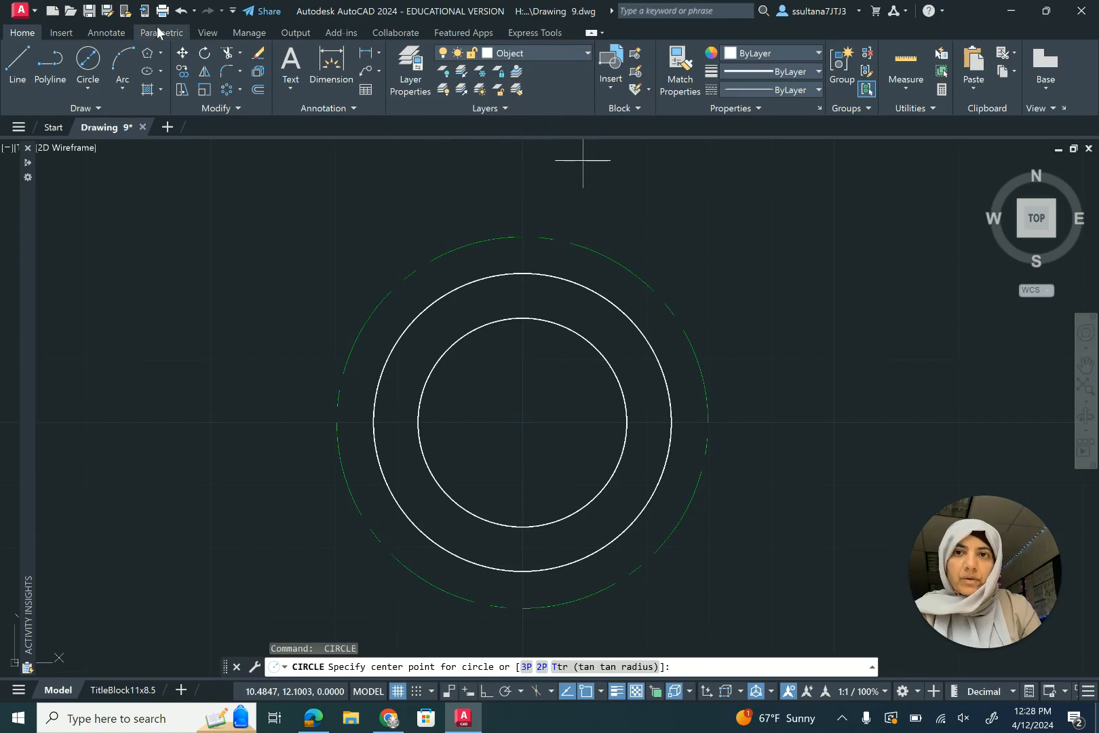
click(96, 65)
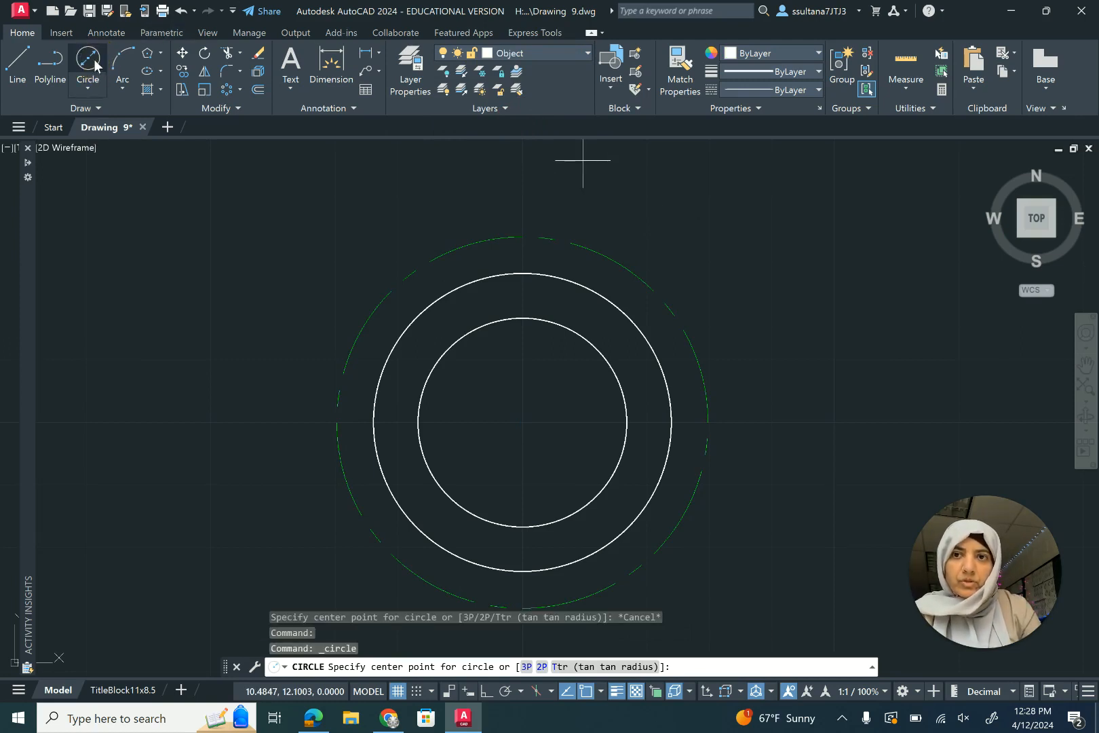
click(523, 237)
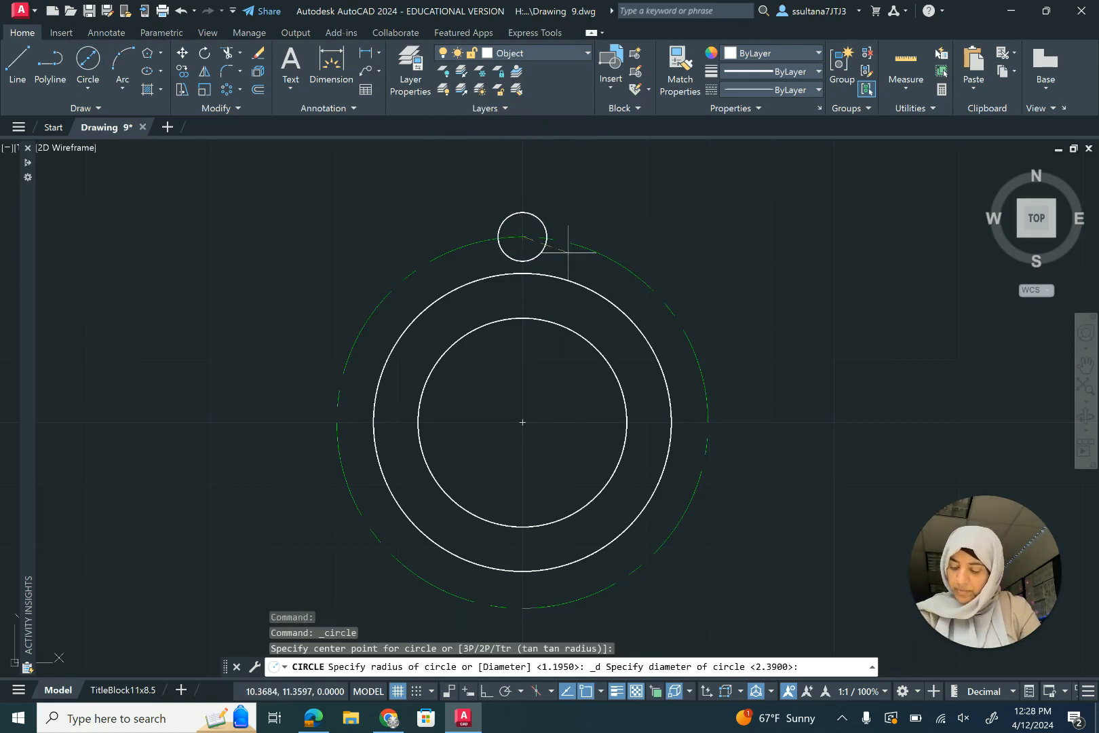
text(.3)
key(Return)
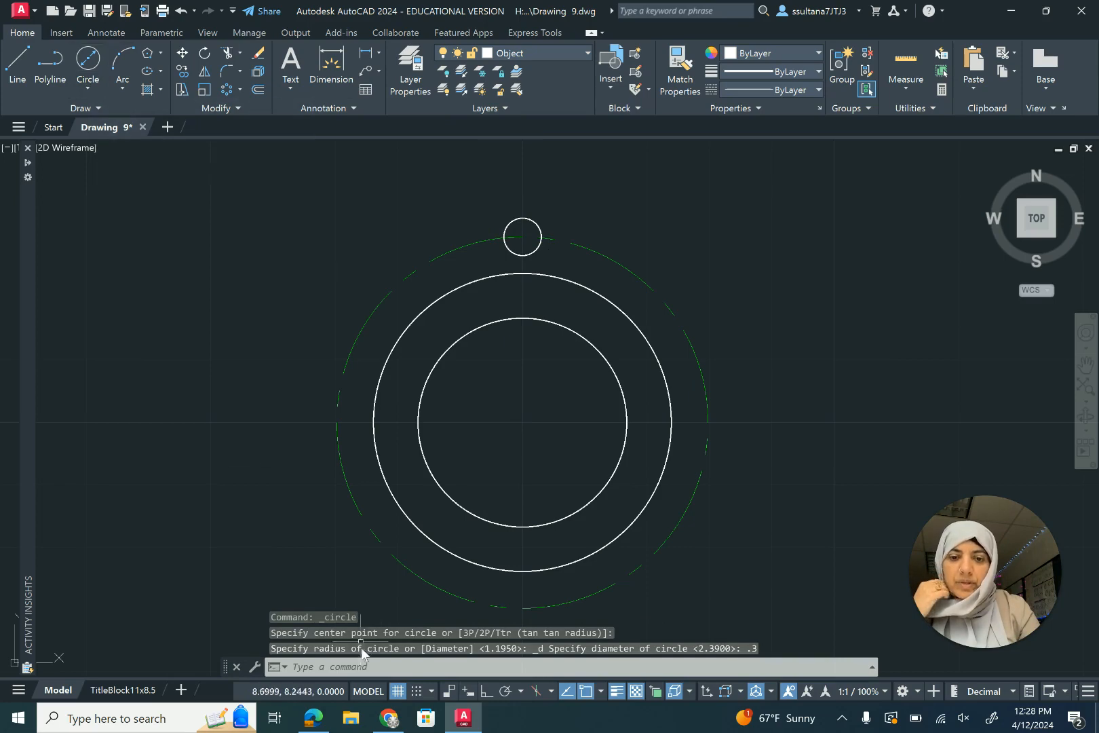
- Check the reference sheet for Drawing #9 in the browser and return to the drawing
click(389, 718)
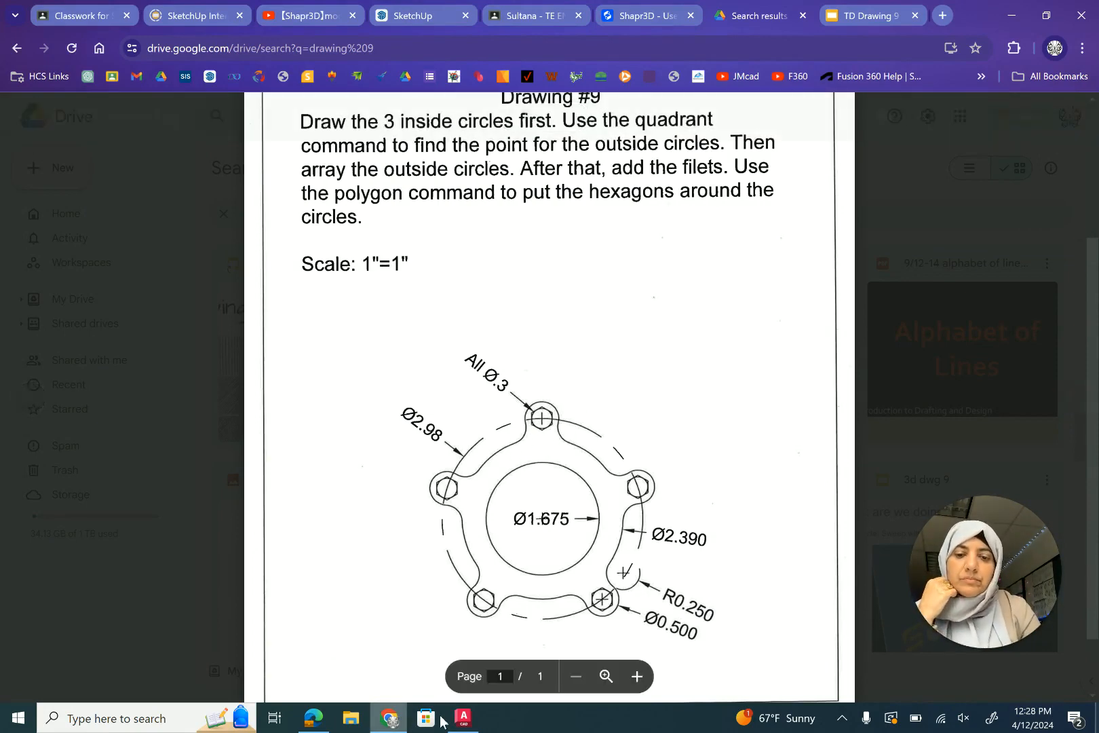
click(463, 717)
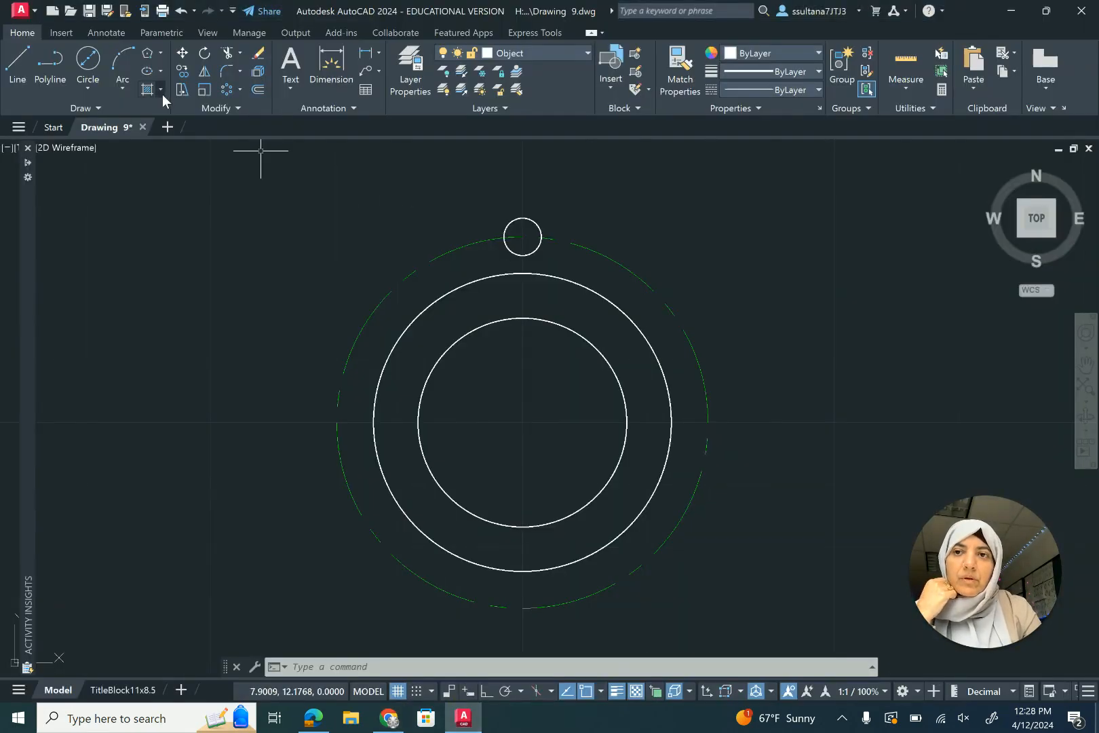
- Draw a six-sided polygon circumscribed about the 0.3 circle, centred on it with radius to its quadrant
click(147, 53)
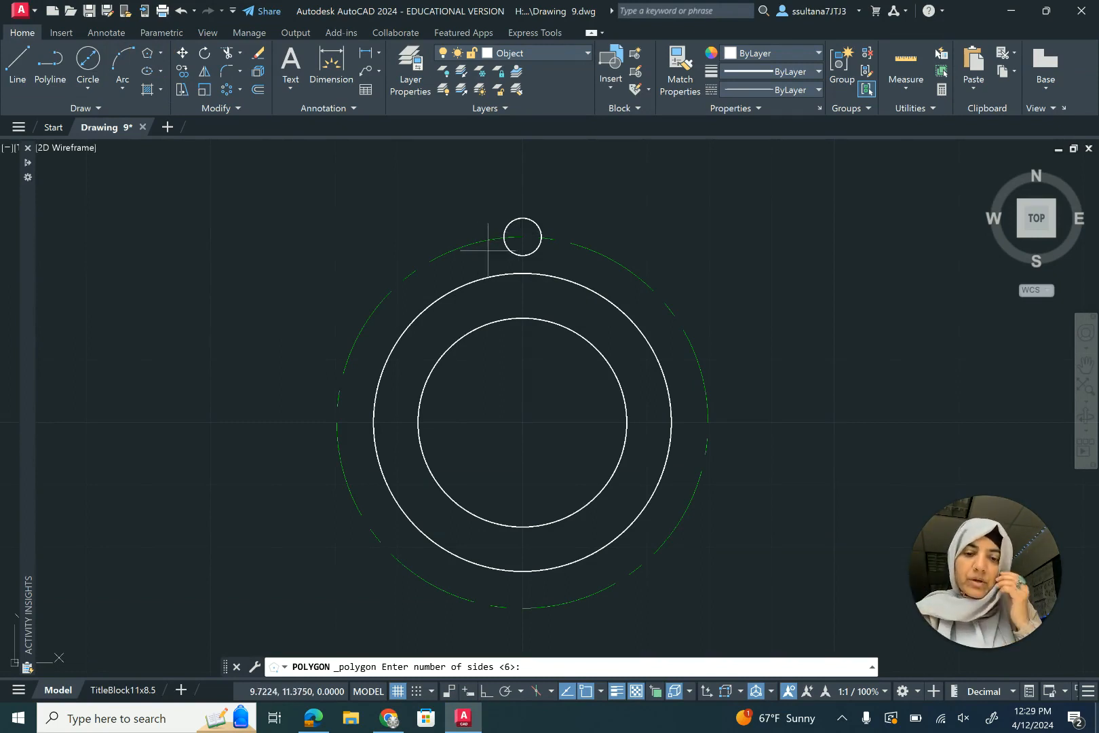
text(6)
key(Return)
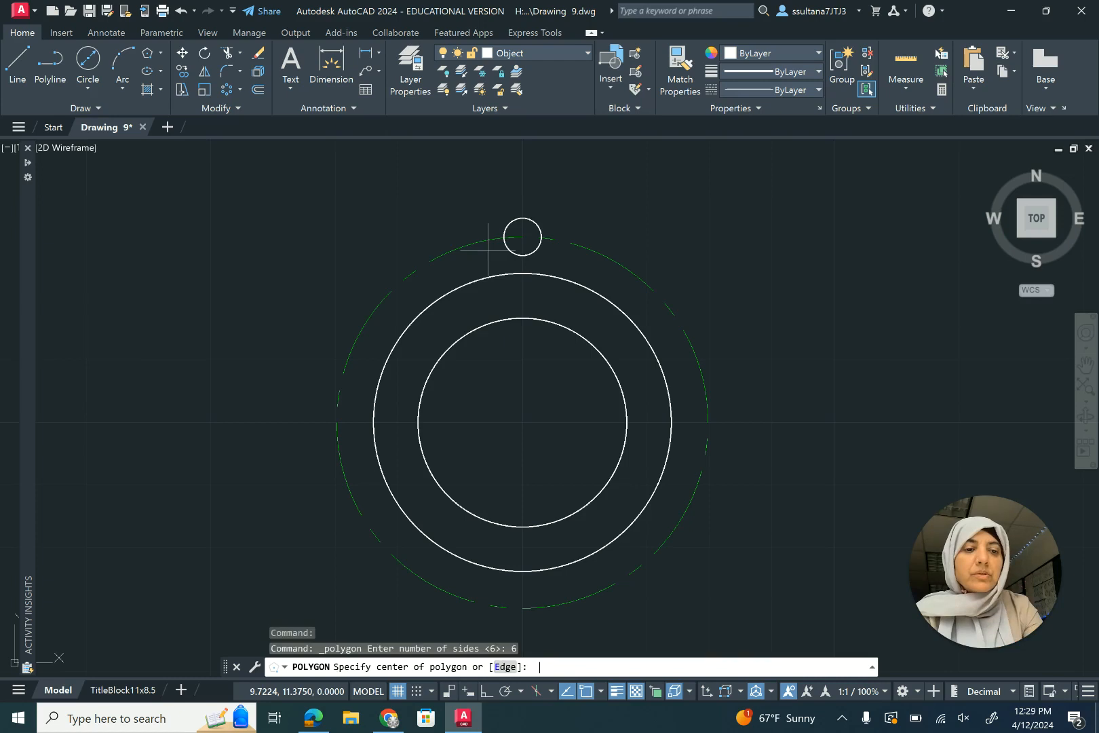
click(523, 237)
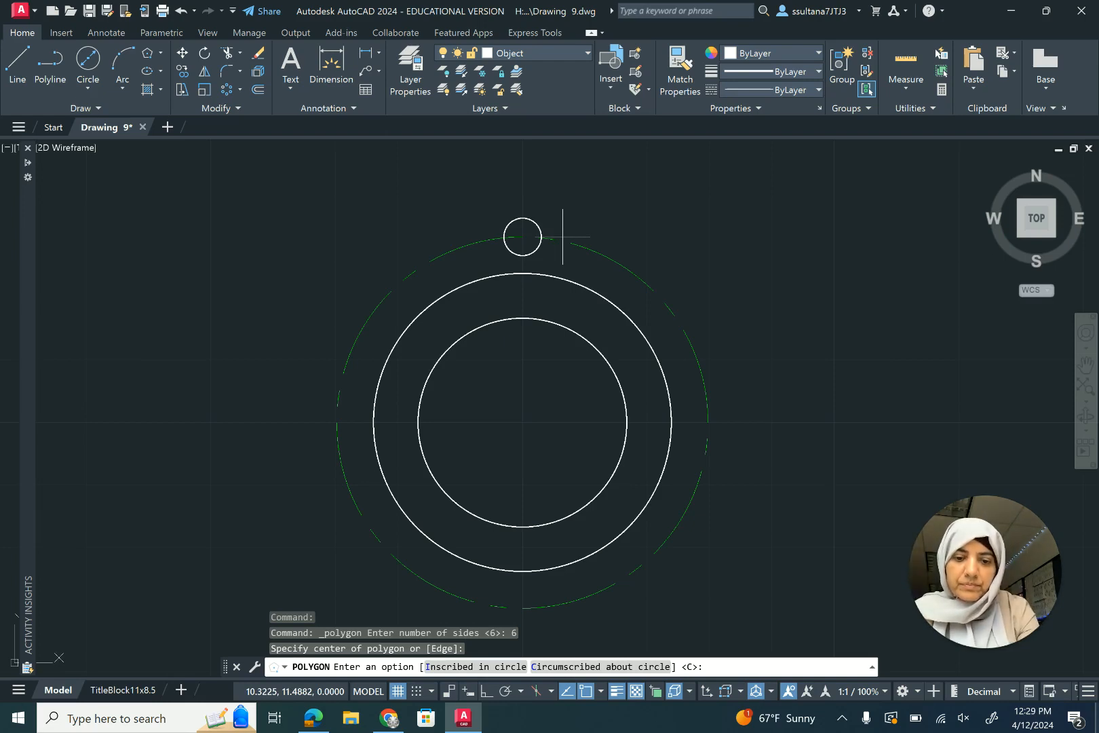
key(Return)
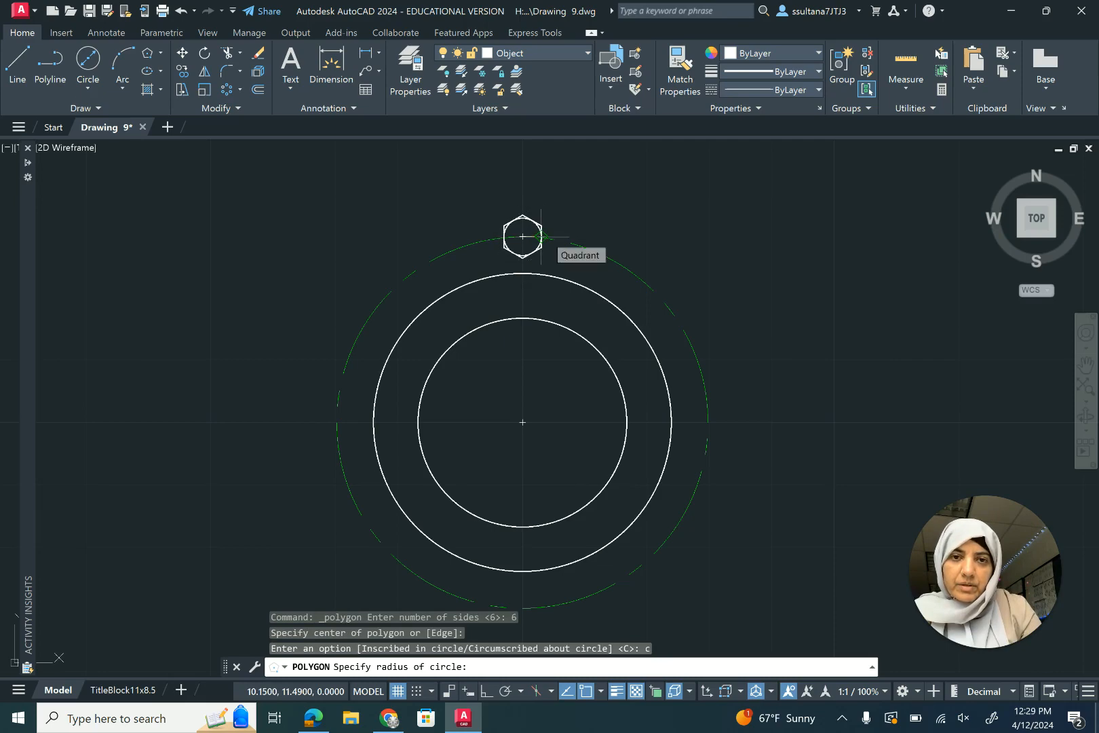
scroll(541, 237, up, 8)
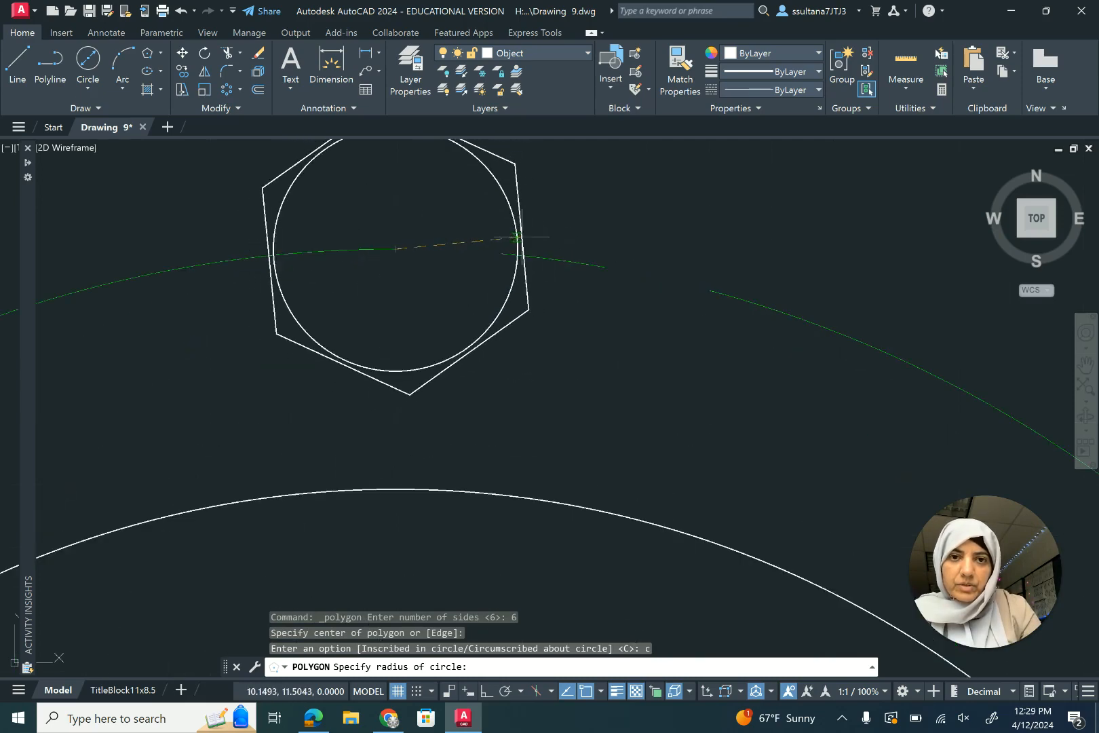
scroll(516, 238, down, 2)
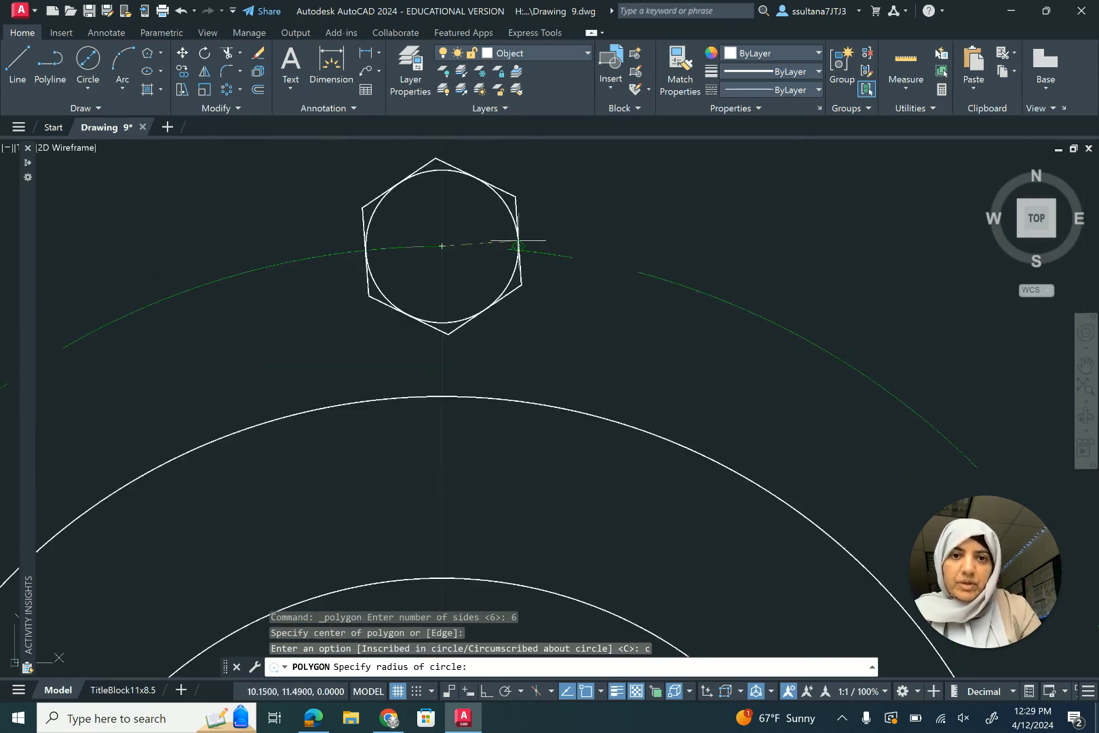
click(517, 246)
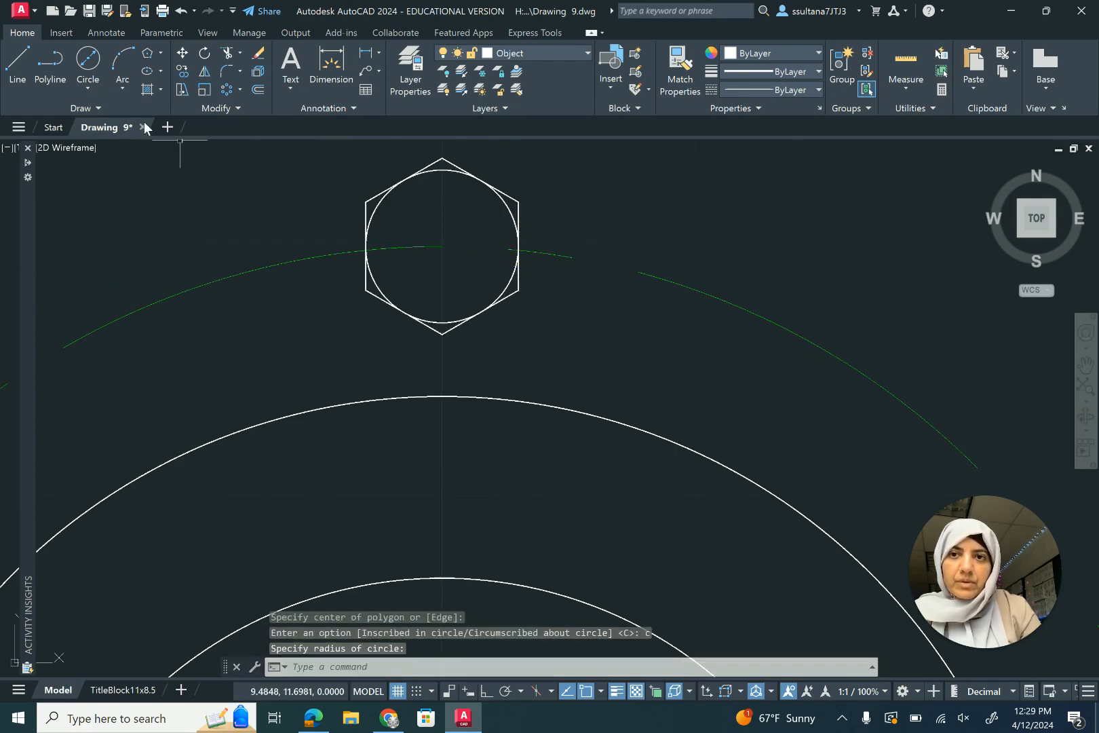
- Draw a 0.5-diameter circle at the same centre as the small hexagon circle
click(94, 62)
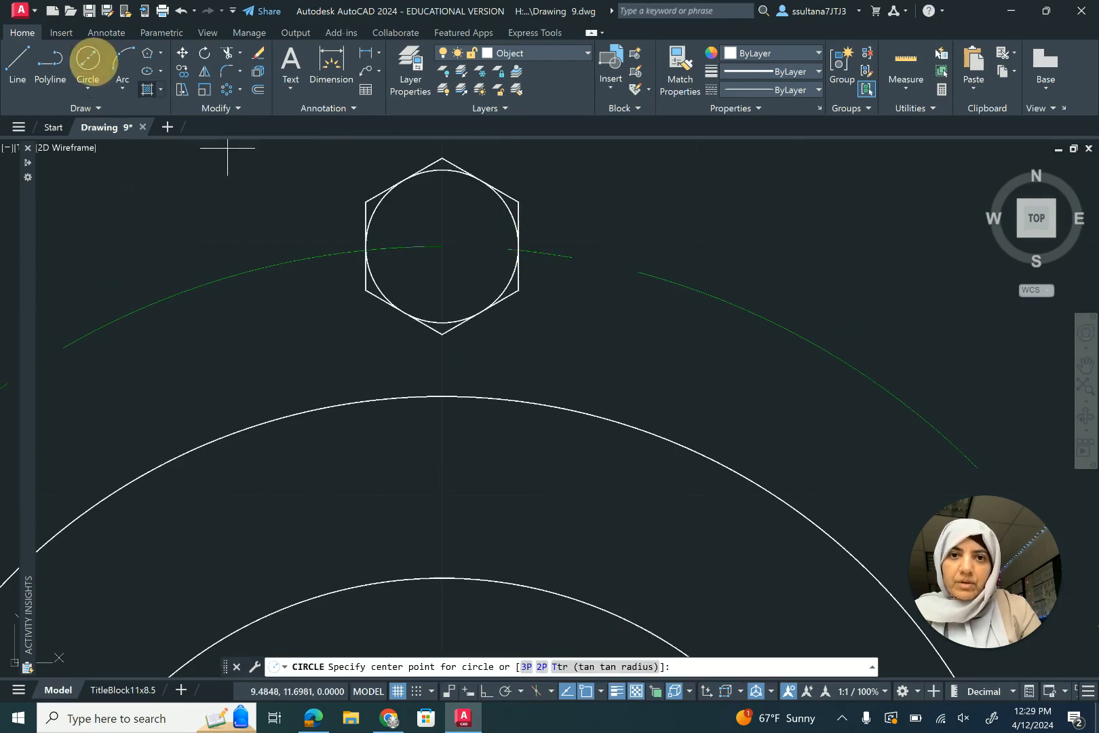
click(441, 246)
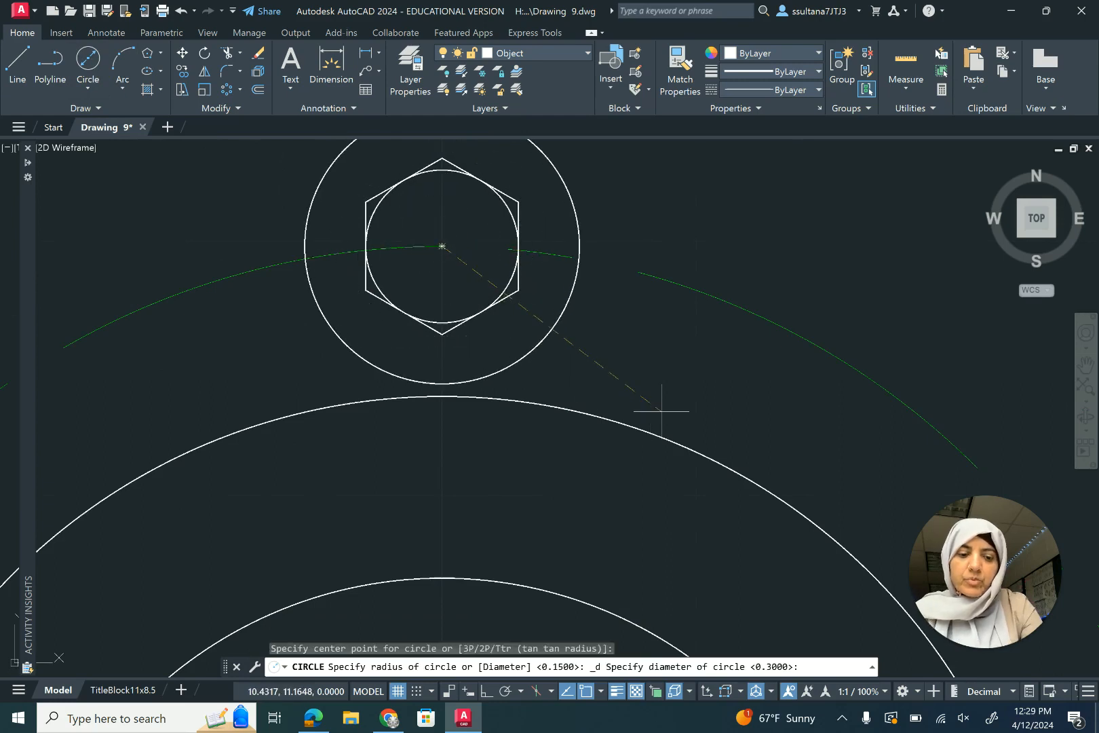
text(.5)
key(Return)
scroll(774, 421, down, 4)
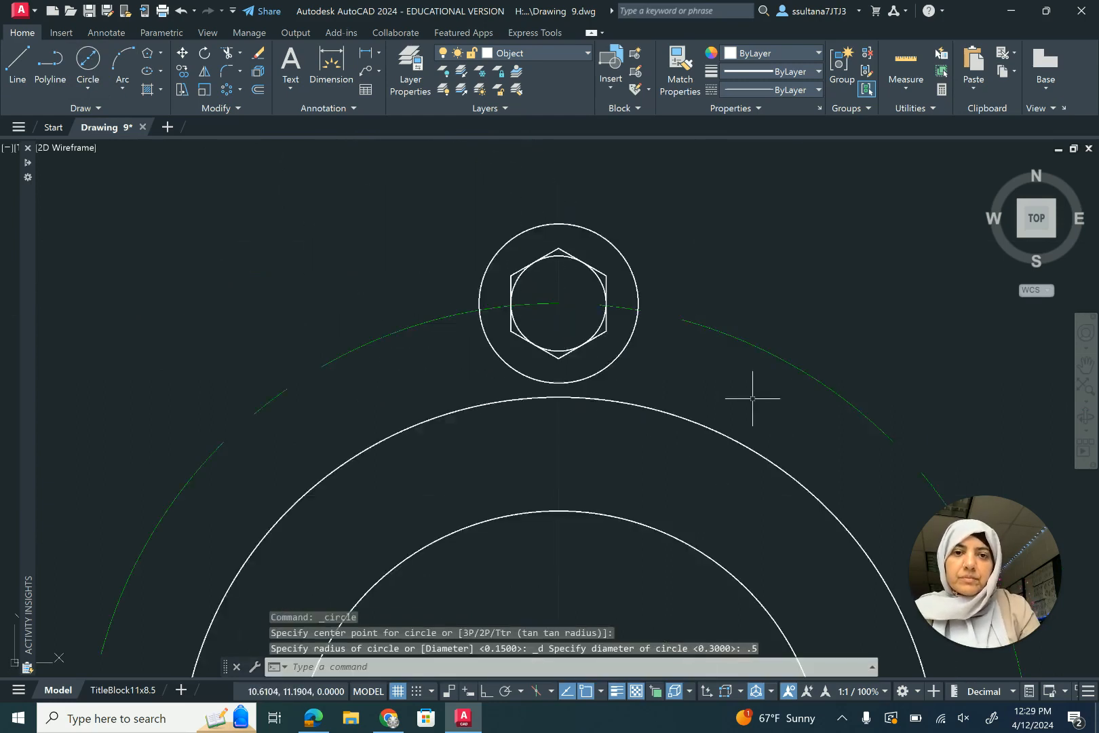
- Fillet both sides between the 0.5 circle and the 2.39 circle with a 0.25 radius, multiple mode
click(227, 71)
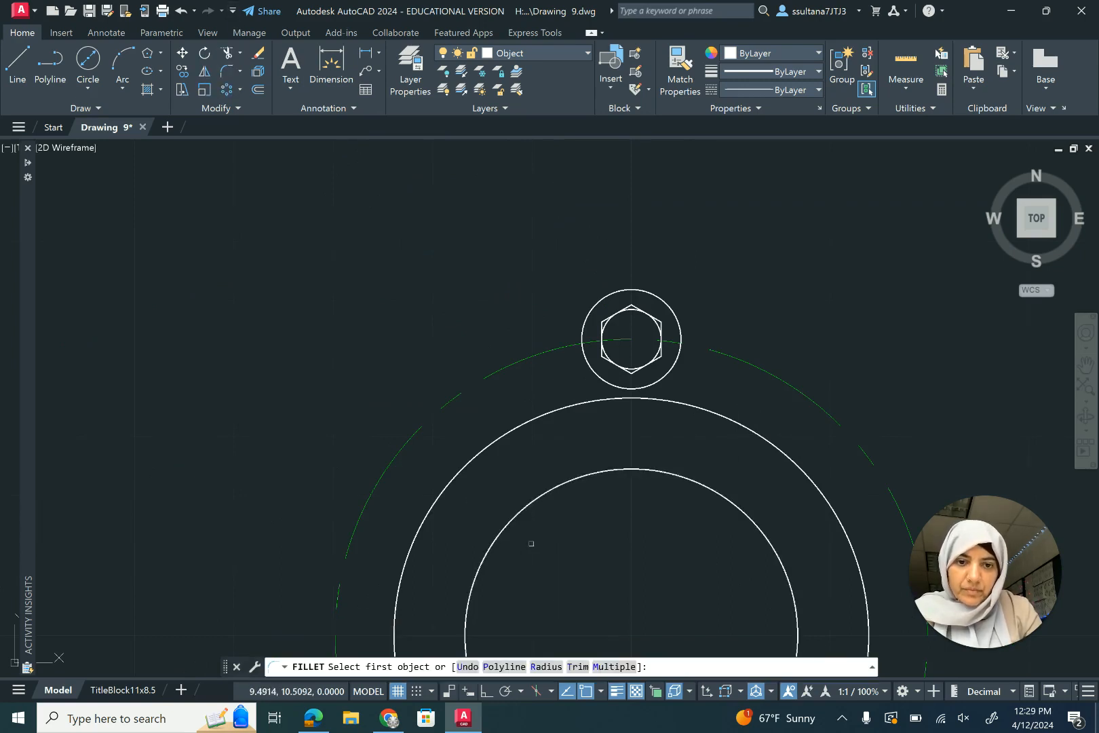
click(547, 666)
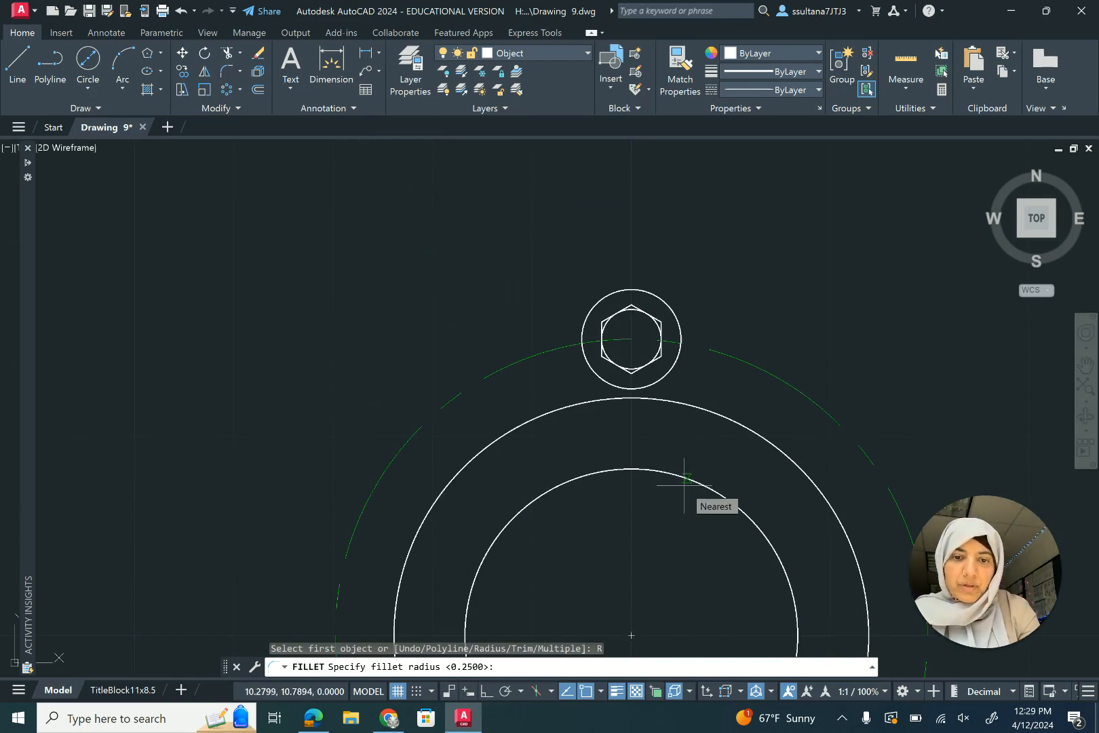
key(Return)
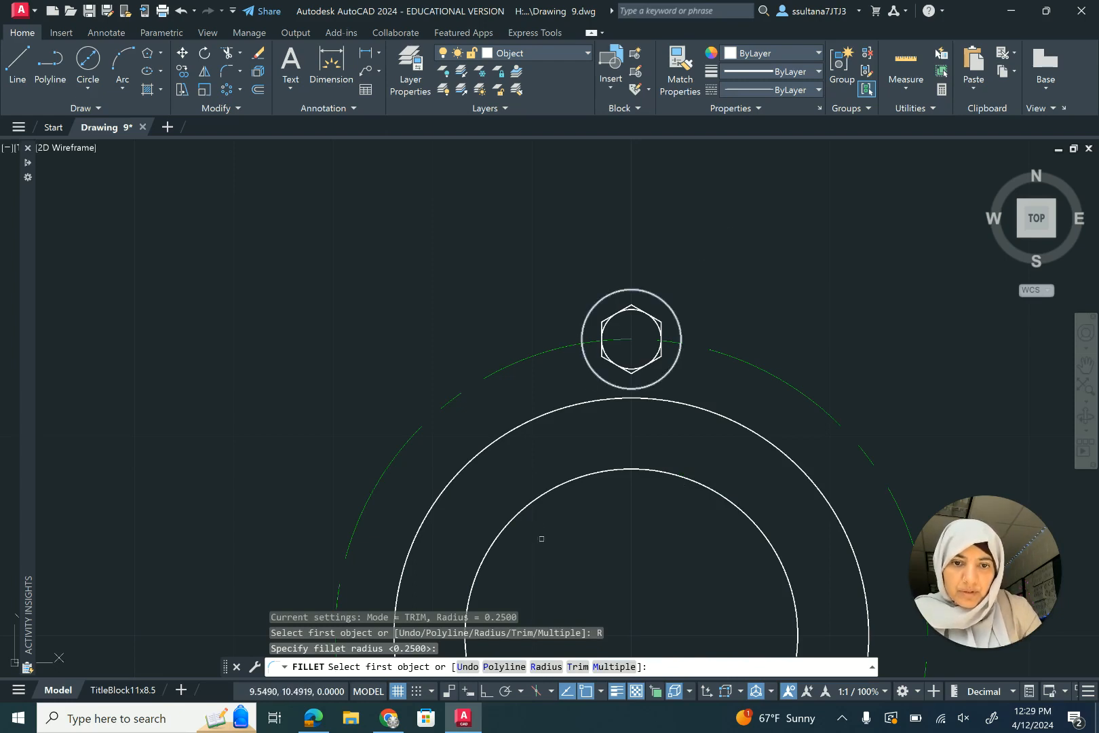
click(621, 667)
click(595, 373)
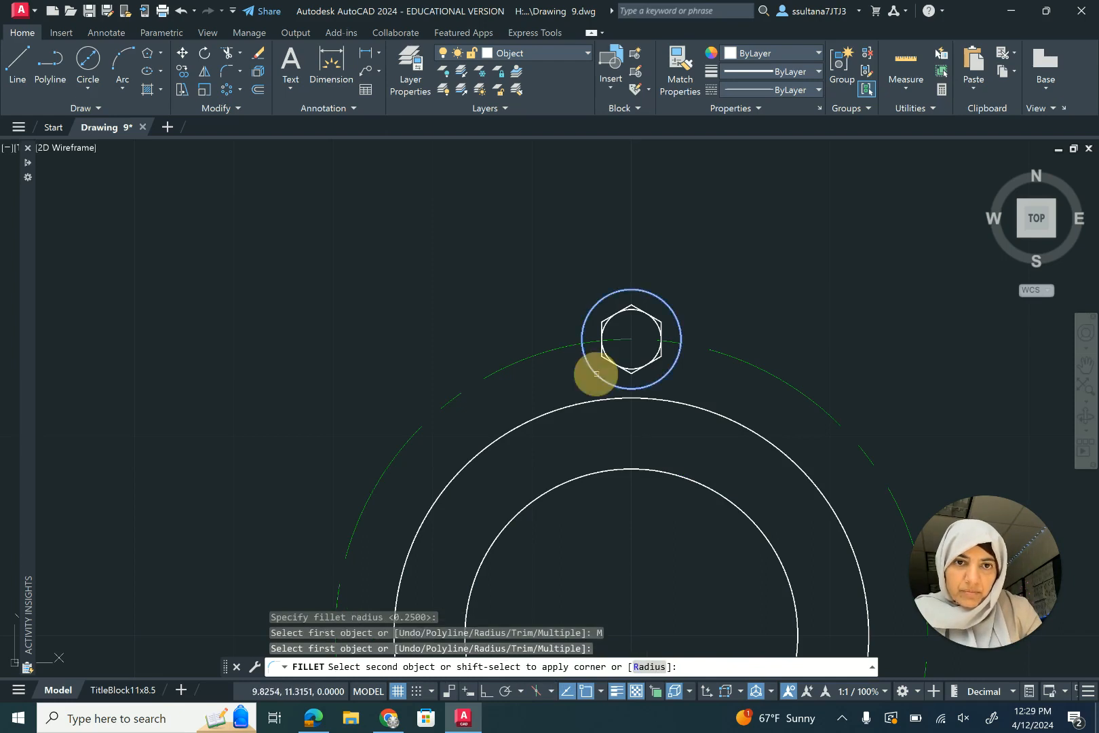
click(587, 401)
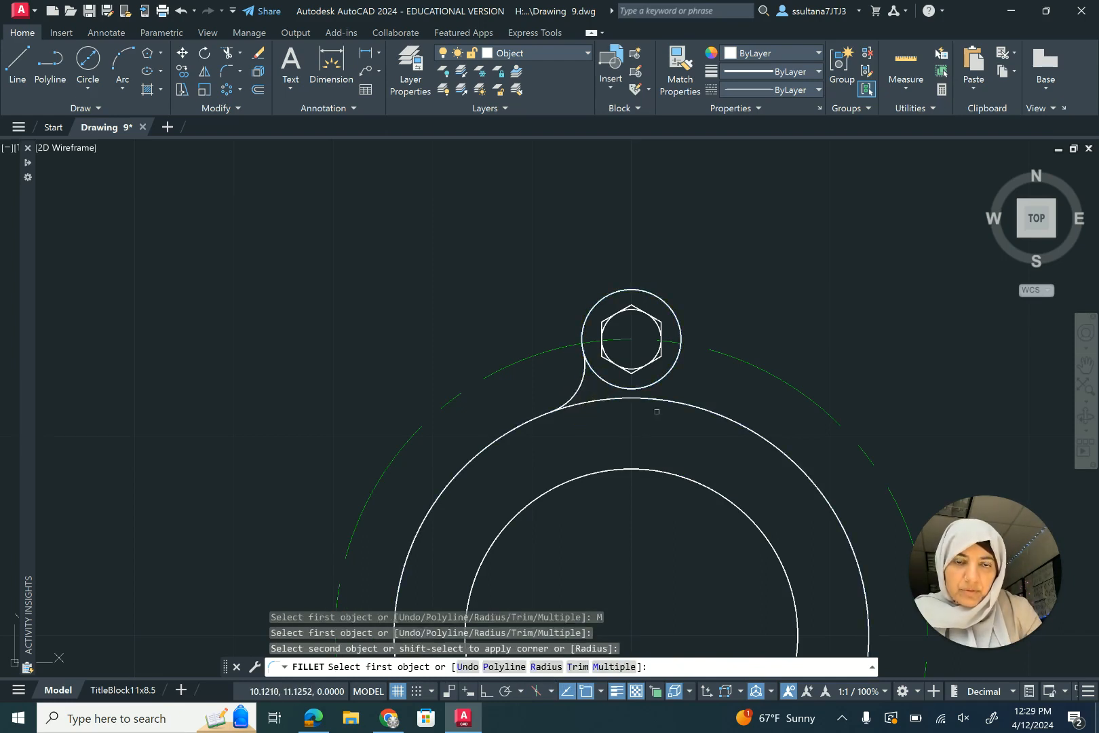
click(678, 355)
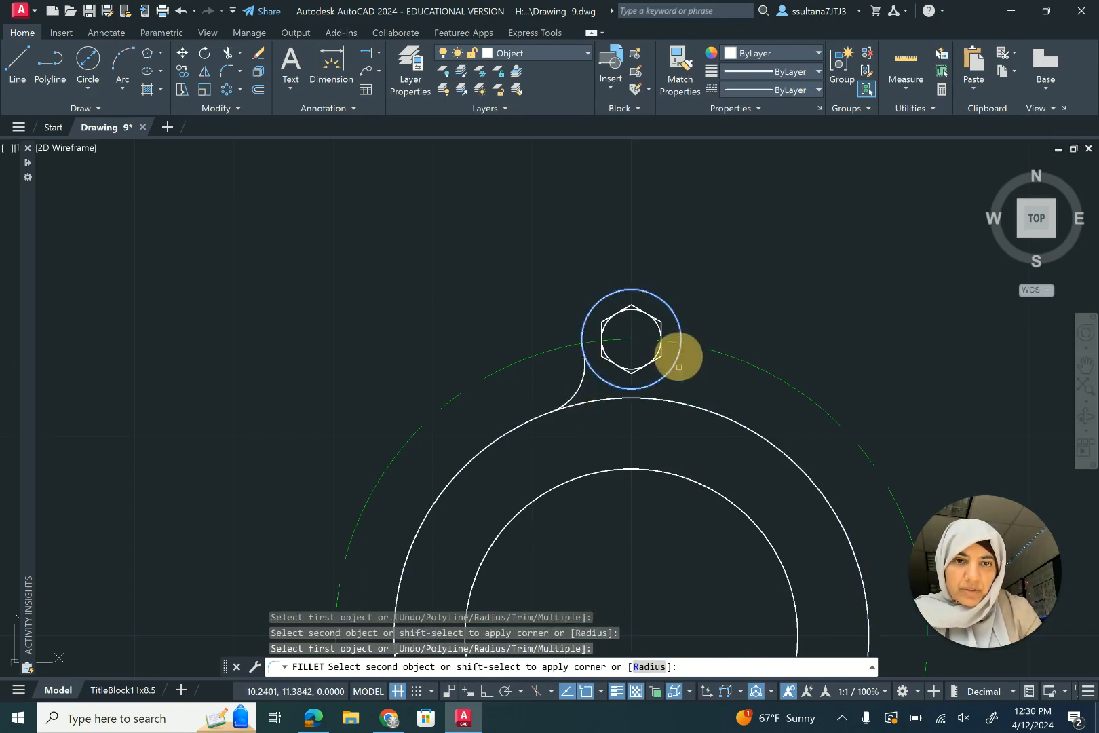
click(688, 405)
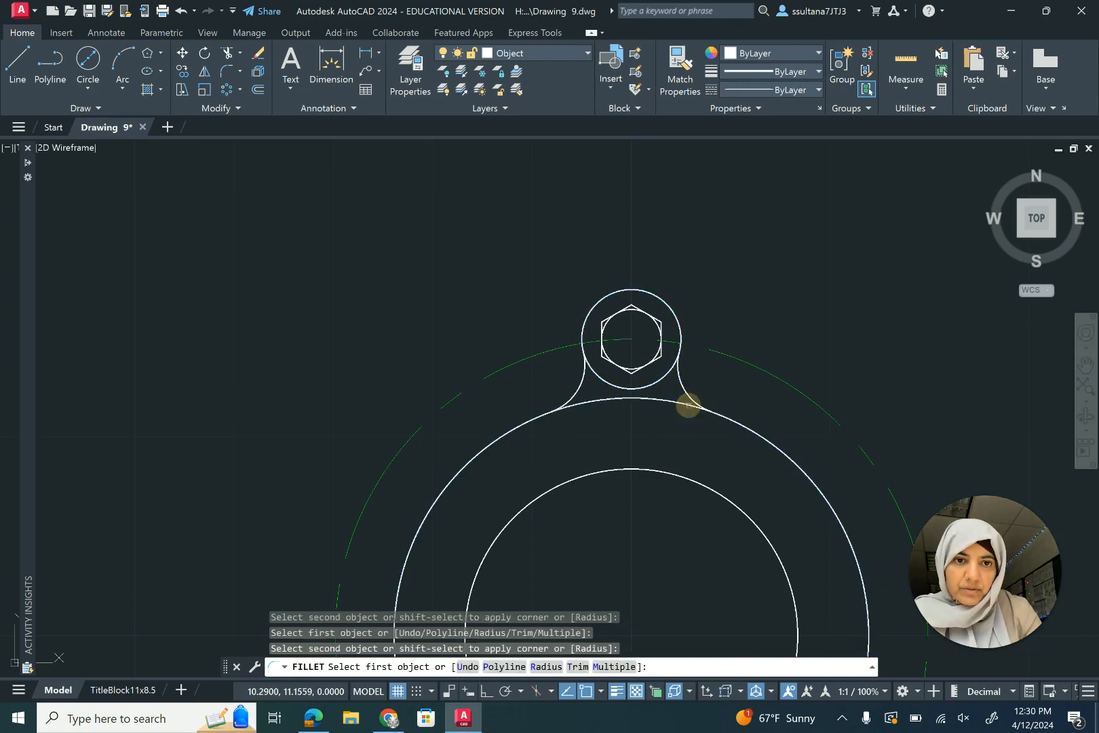
key(Return)
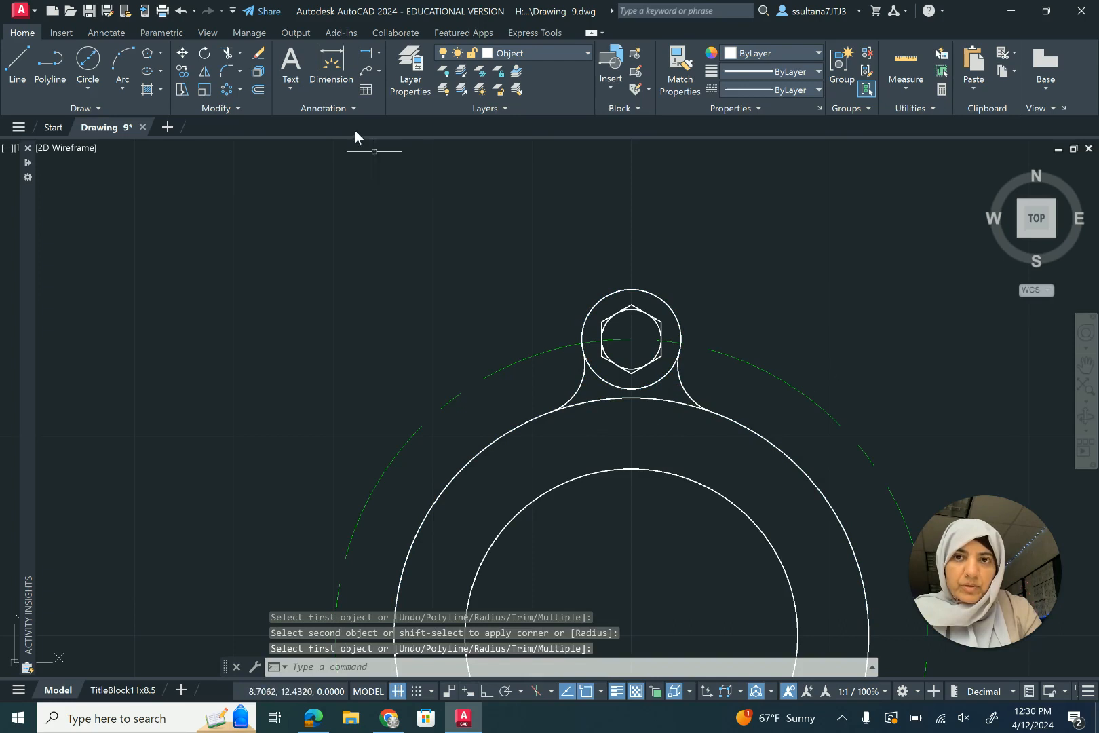
- Trim the 2.39 circle's arc between the fillets and the 0.5 circle's lower arc
click(226, 54)
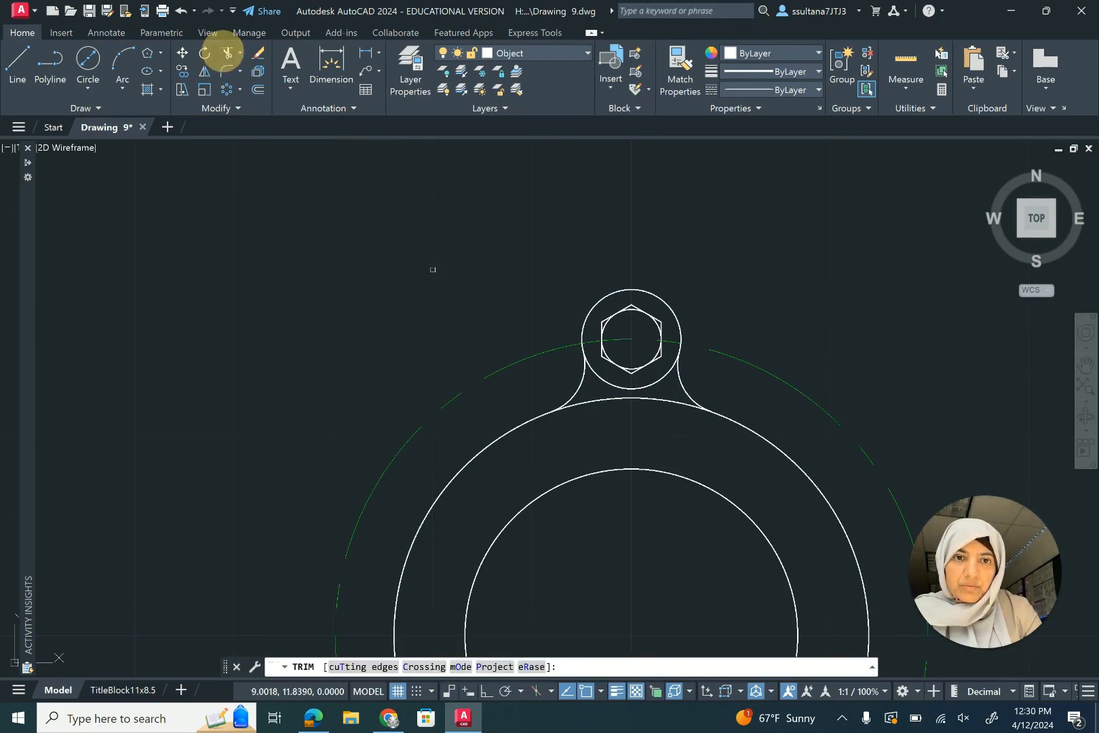
click(630, 398)
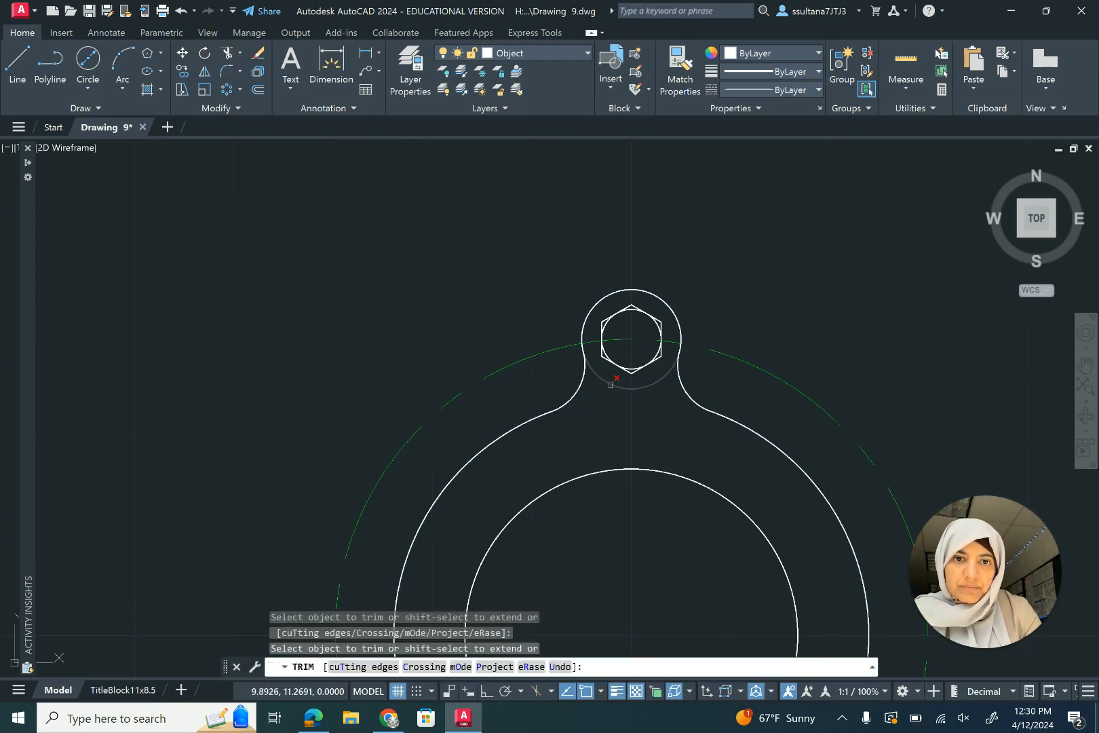
click(614, 388)
right_click(410, 242)
click(417, 247)
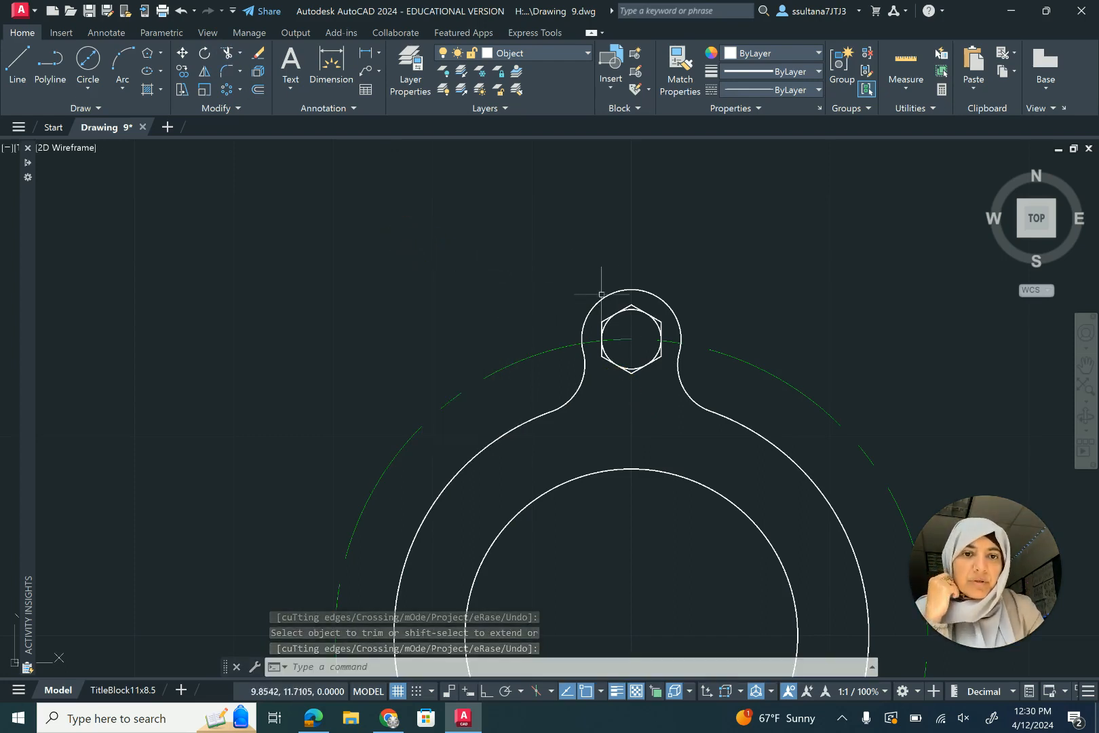
- Polar-array the bolt lobe, hexagon and fillets about the main circle's centre with 5 items
scroll(562, 275, down, 2)
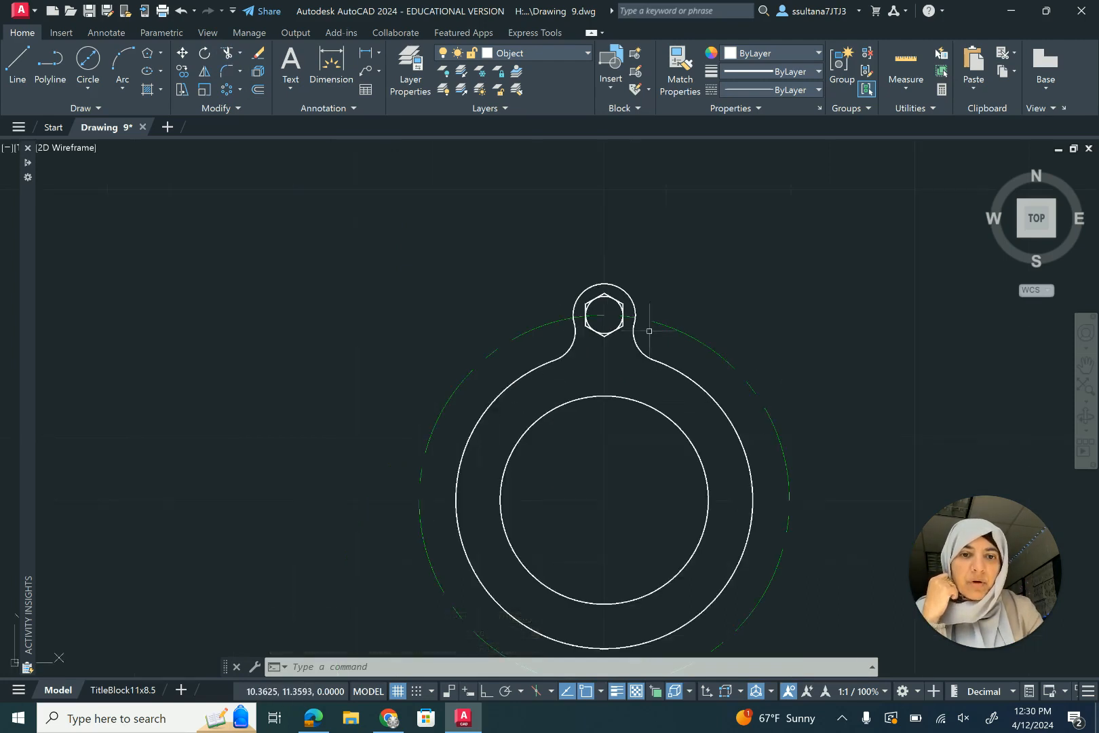
scroll(571, 393, down, 2)
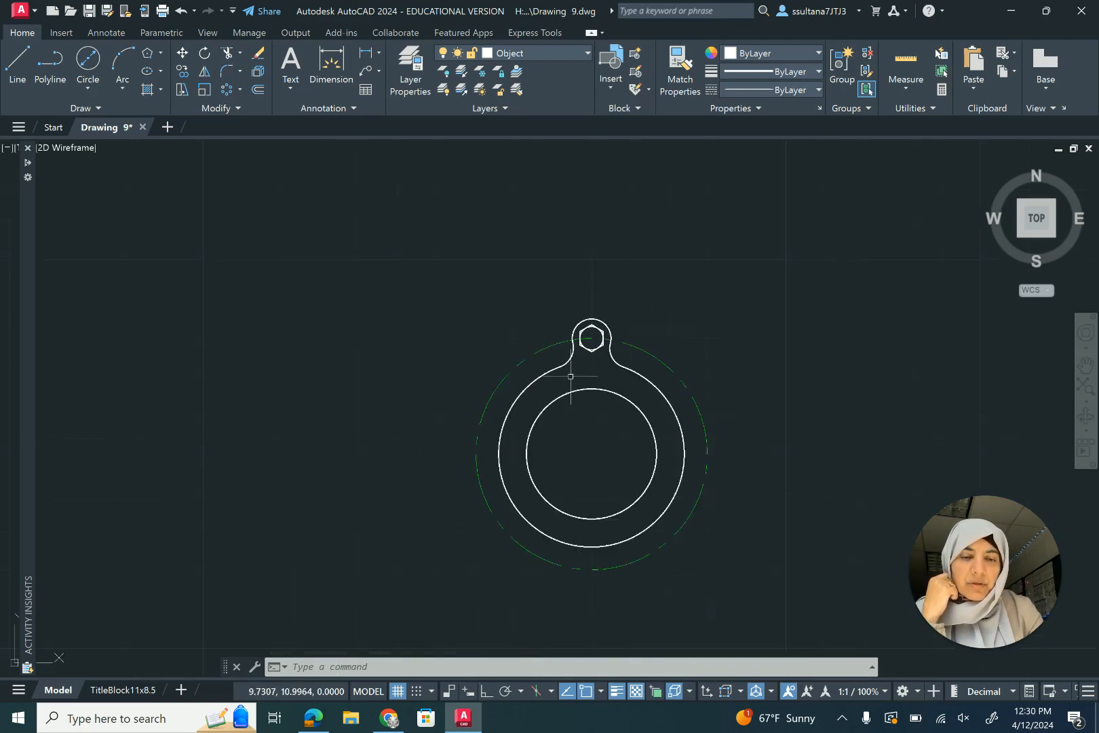
scroll(606, 458, up, 2)
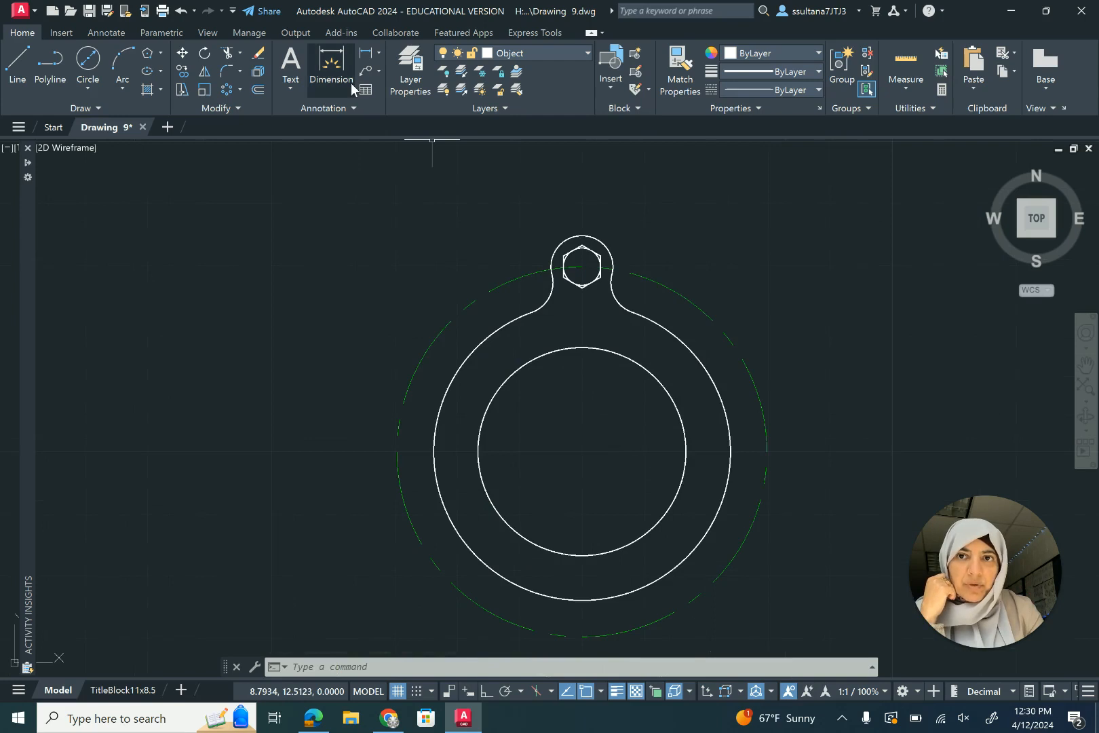
click(238, 93)
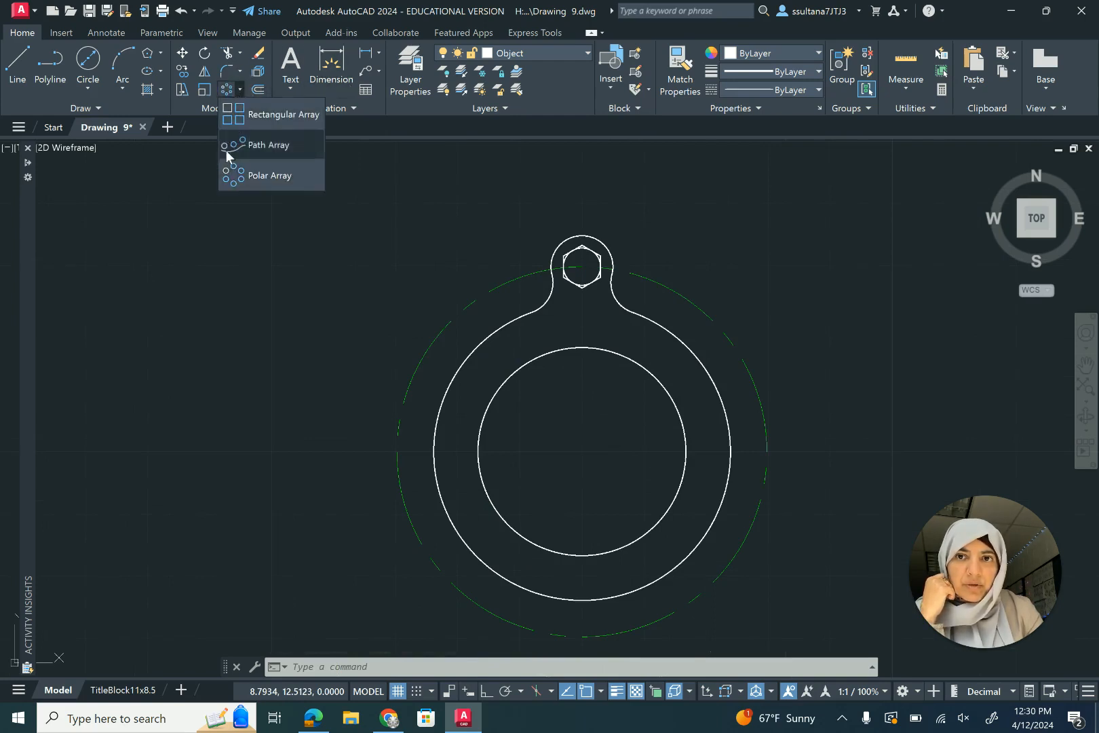
click(228, 175)
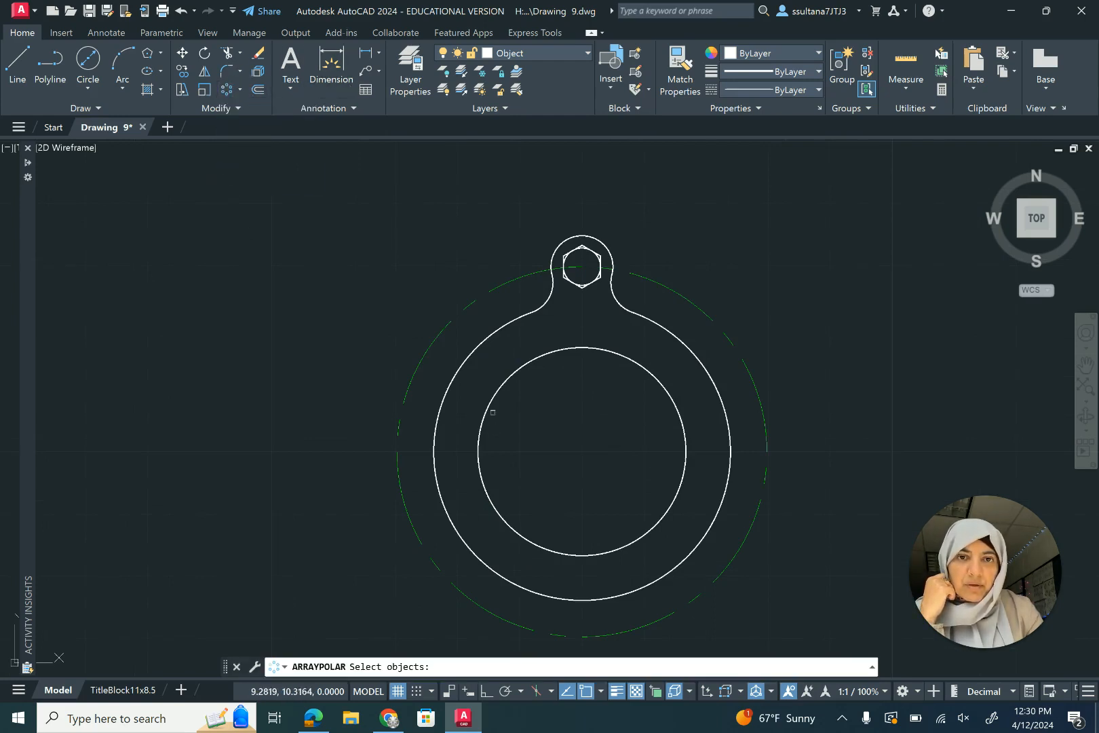
click(504, 337)
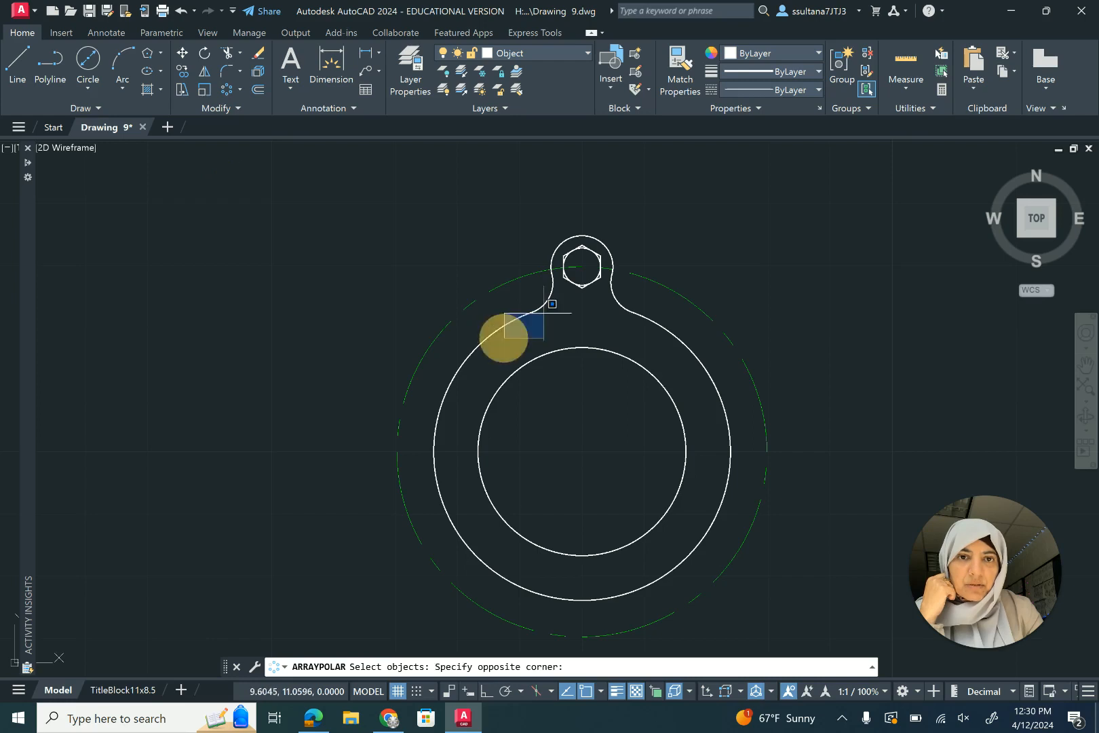
click(655, 220)
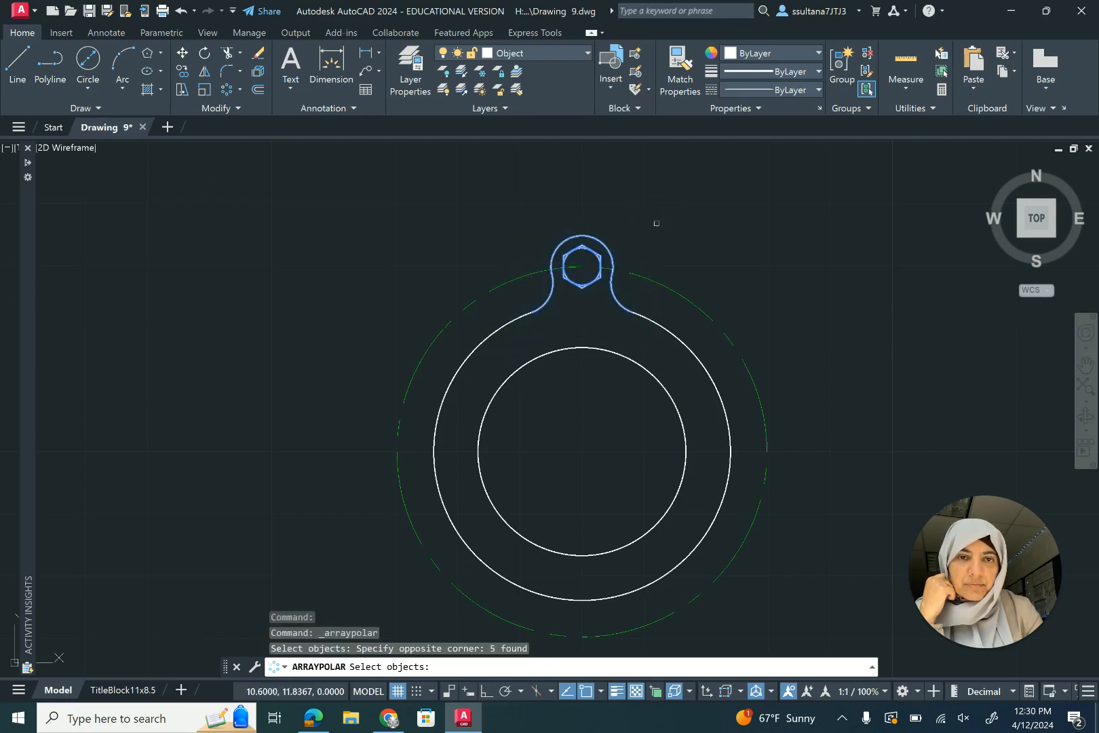
key(Return)
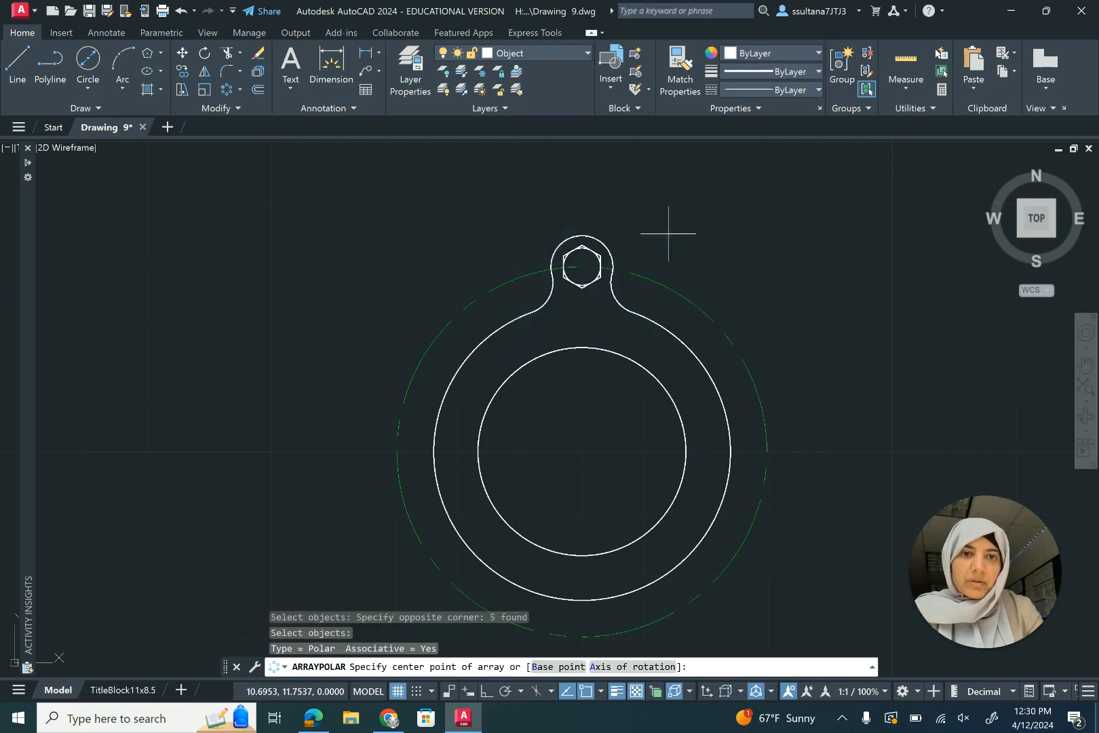
click(582, 451)
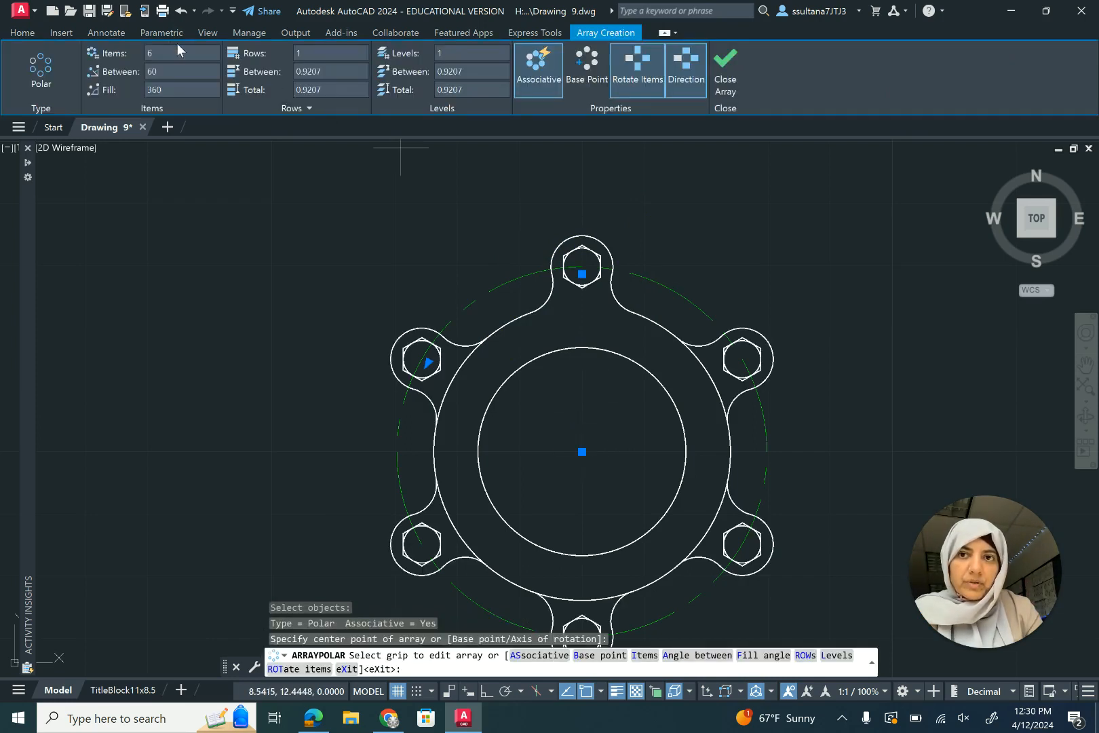
click(149, 52)
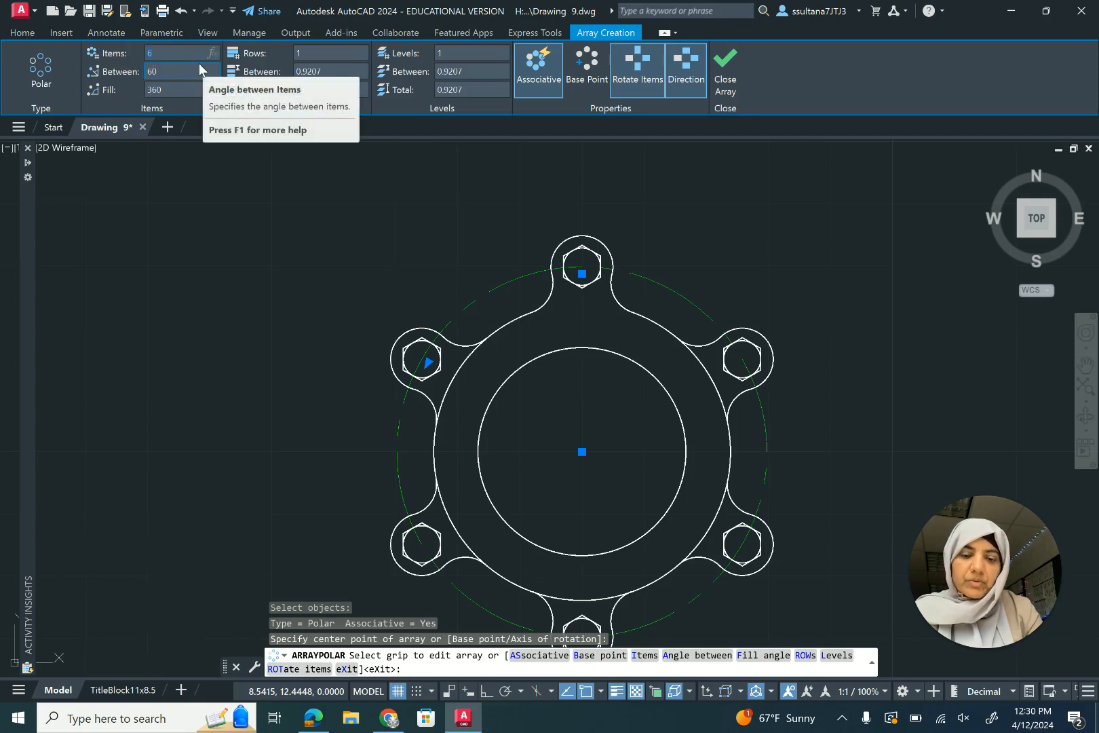
key(Return)
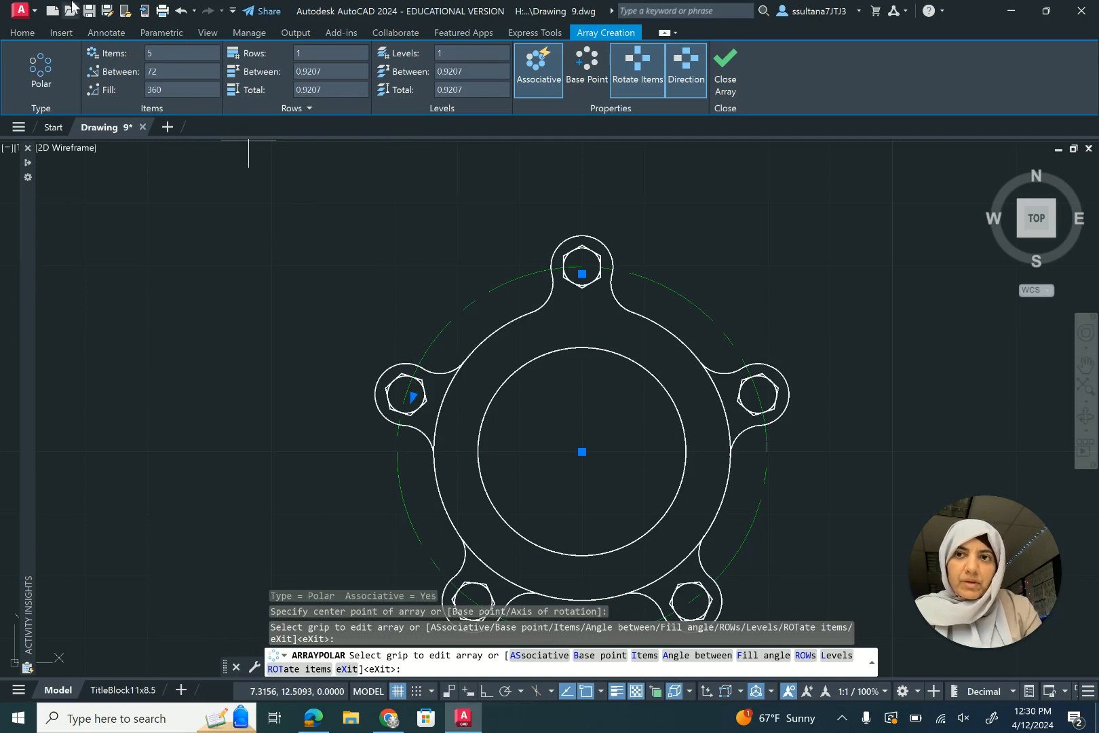
click(23, 33)
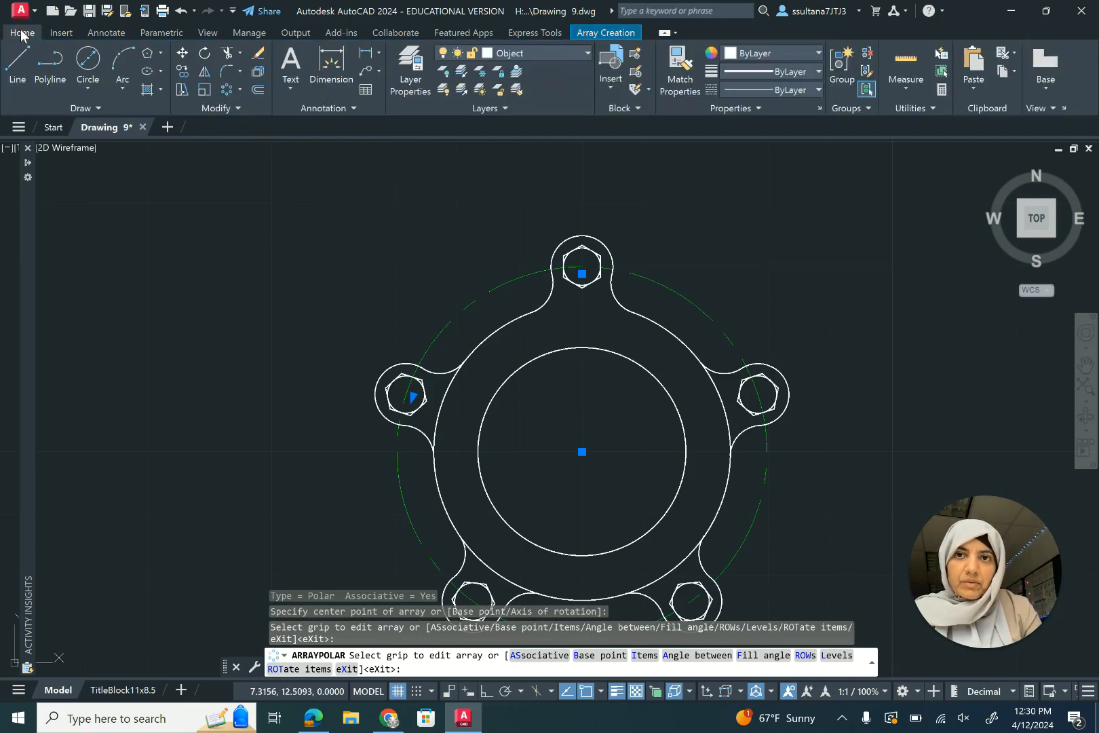
- Trim the body circle's arcs inside each new arrayed lobe between its fillets
click(227, 55)
click(439, 407)
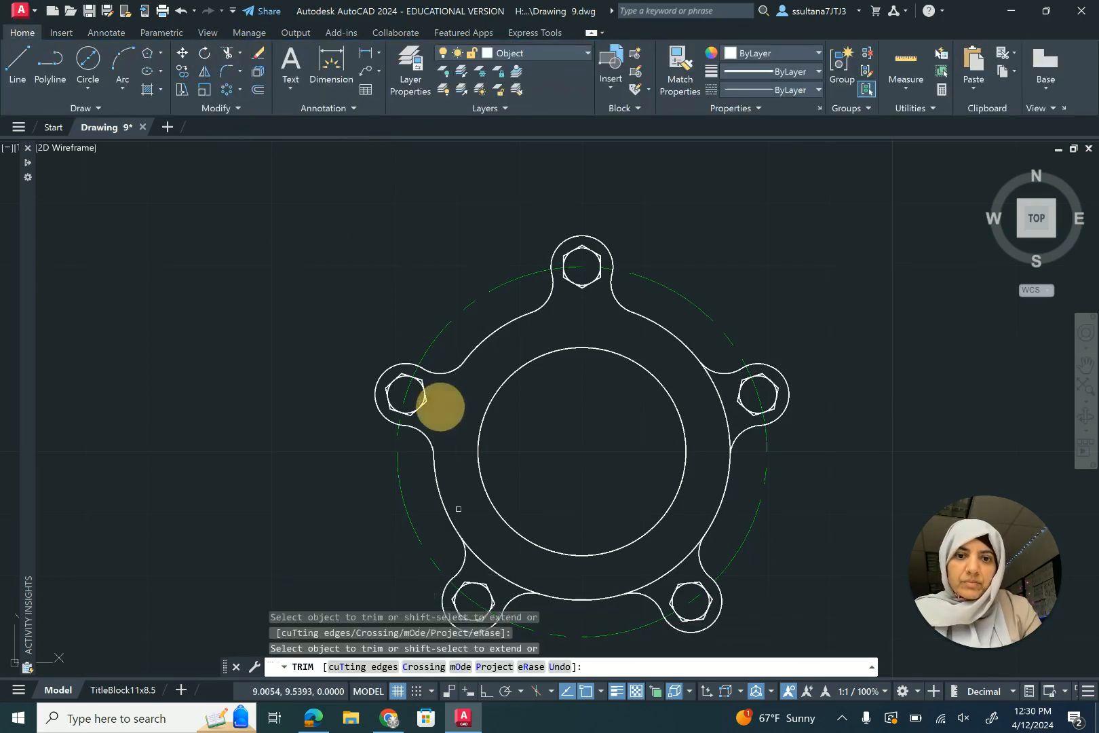
click(490, 566)
click(662, 575)
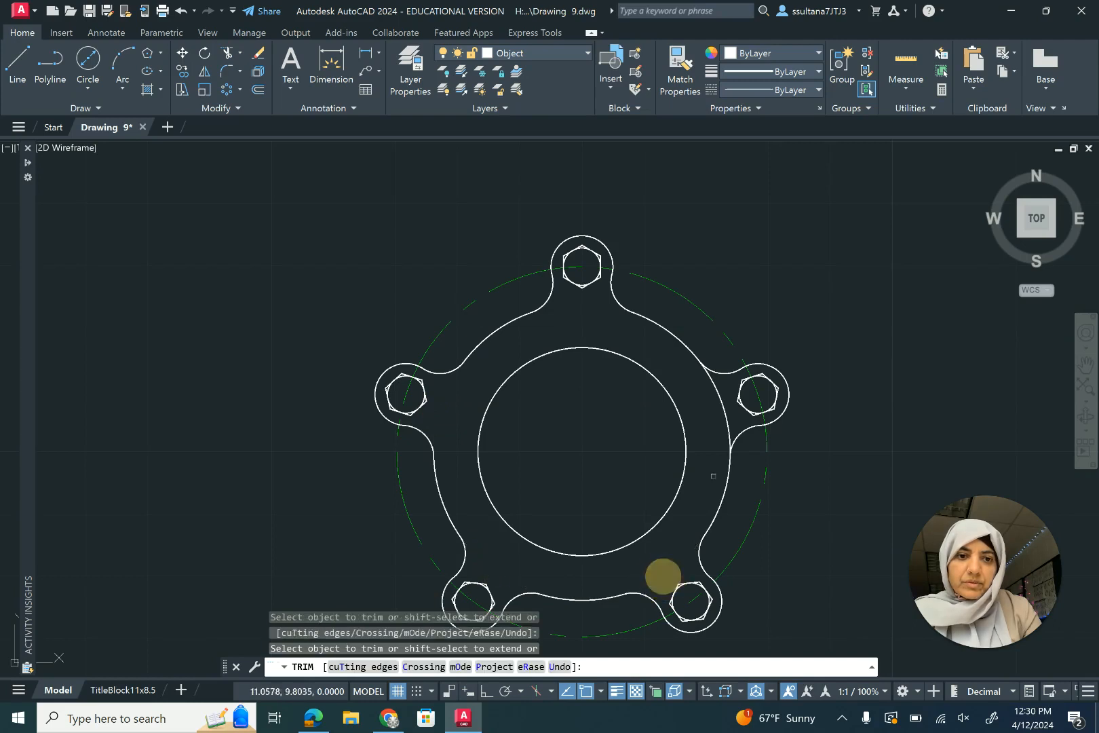
click(726, 422)
click(836, 278)
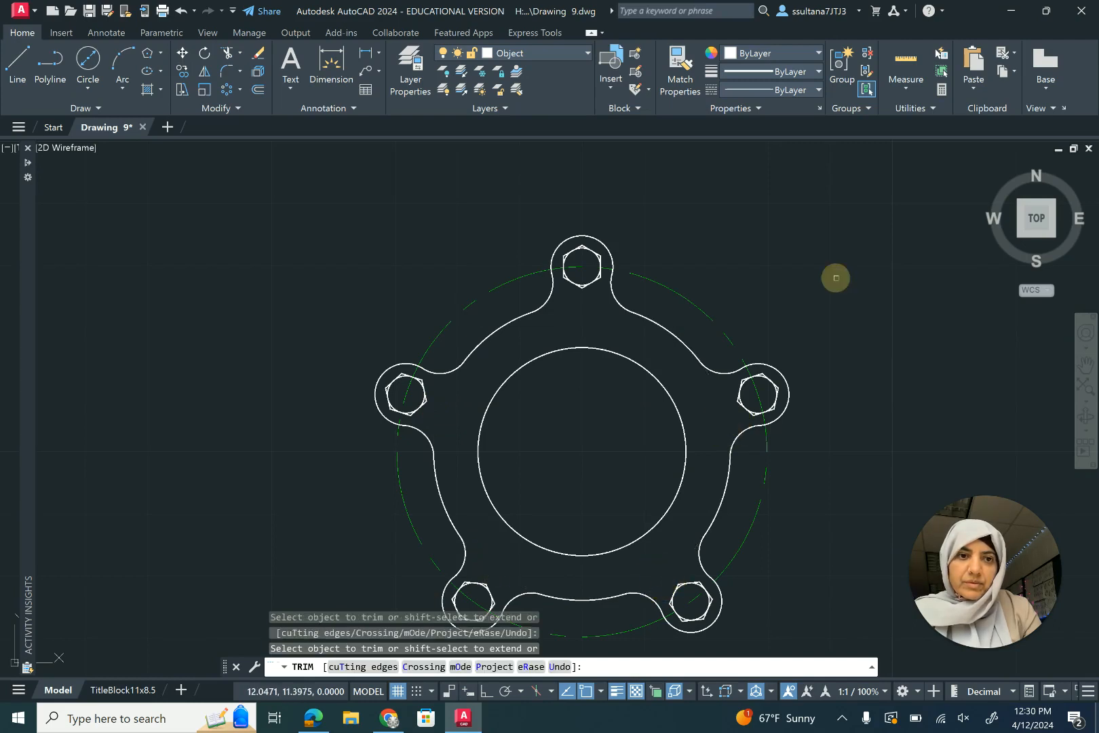
right_click(836, 278)
click(845, 284)
- Switch to the TitleBlock11x8.5 layout, zoom the viewport to extents and set its scale to 1:1
scroll(669, 278, down, 2)
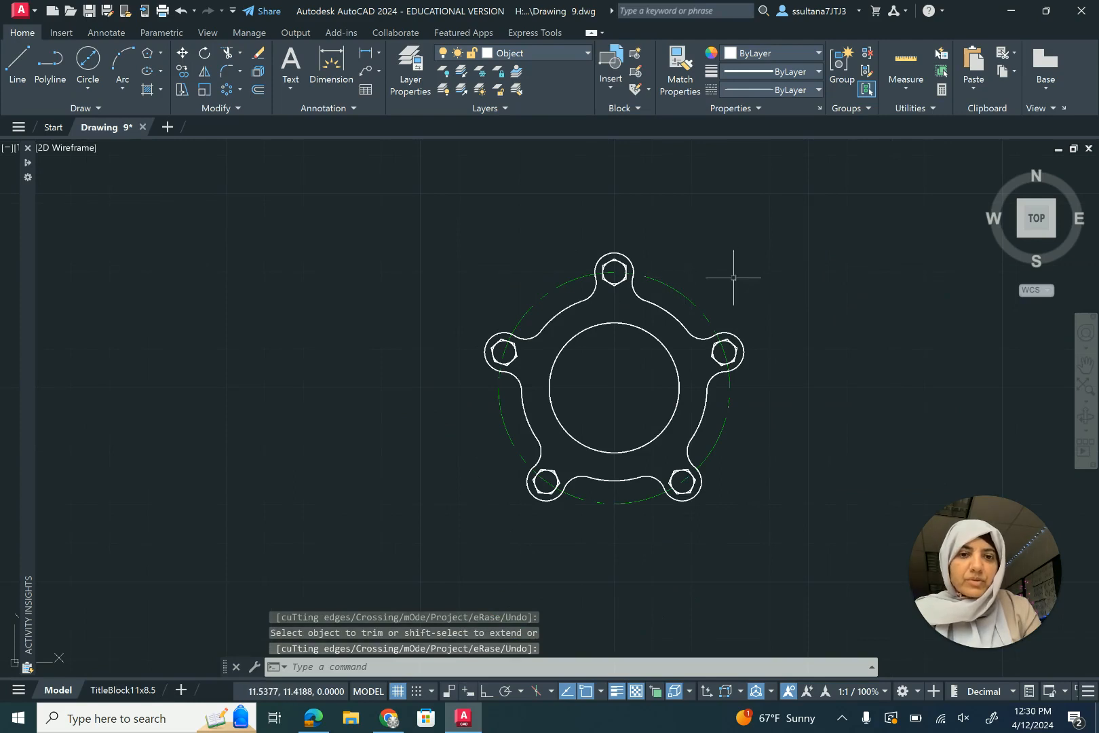
click(141, 690)
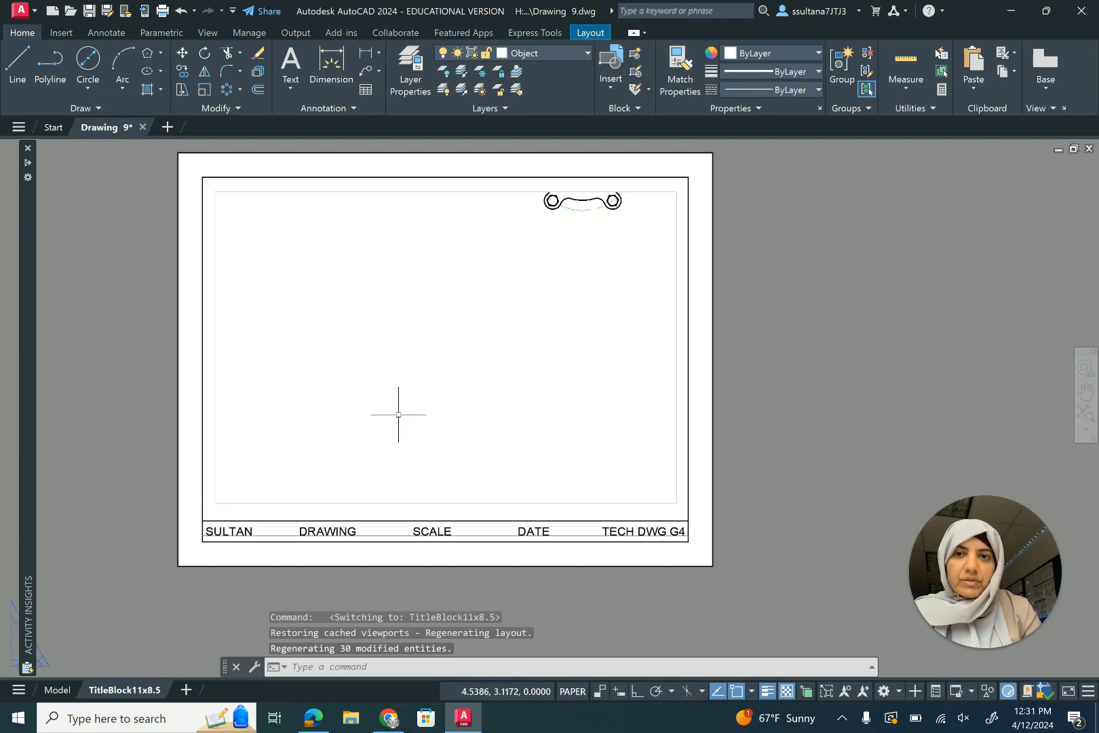
double_click(467, 362)
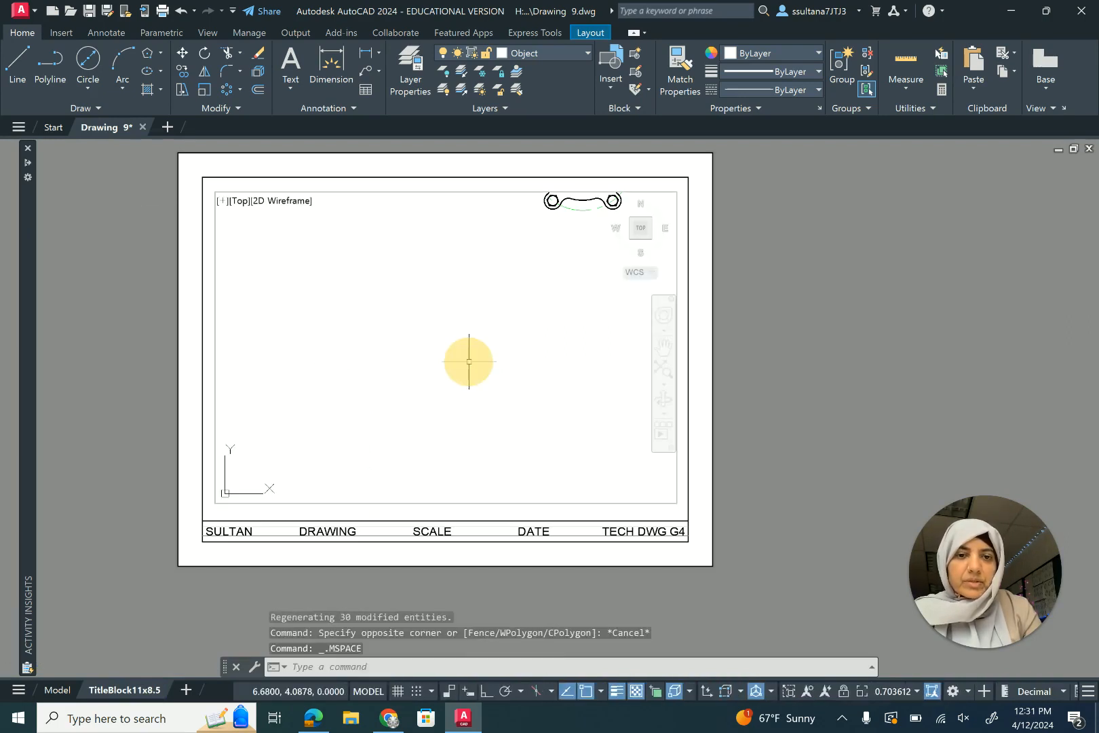
click(664, 372)
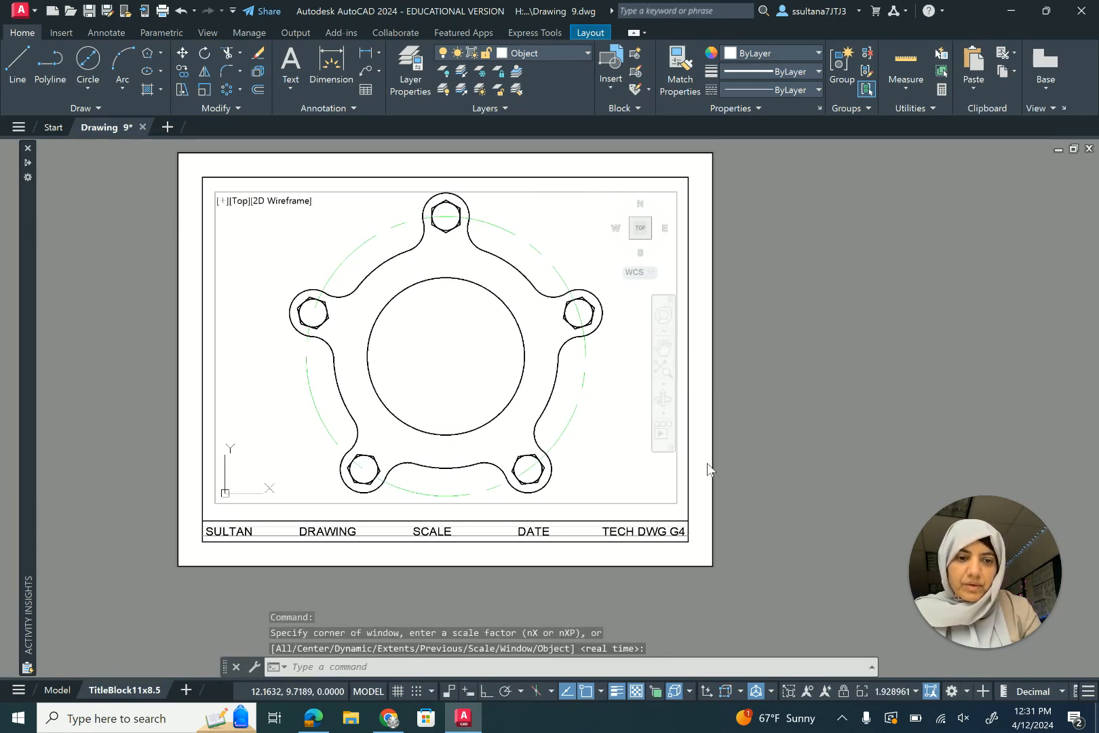
click(917, 692)
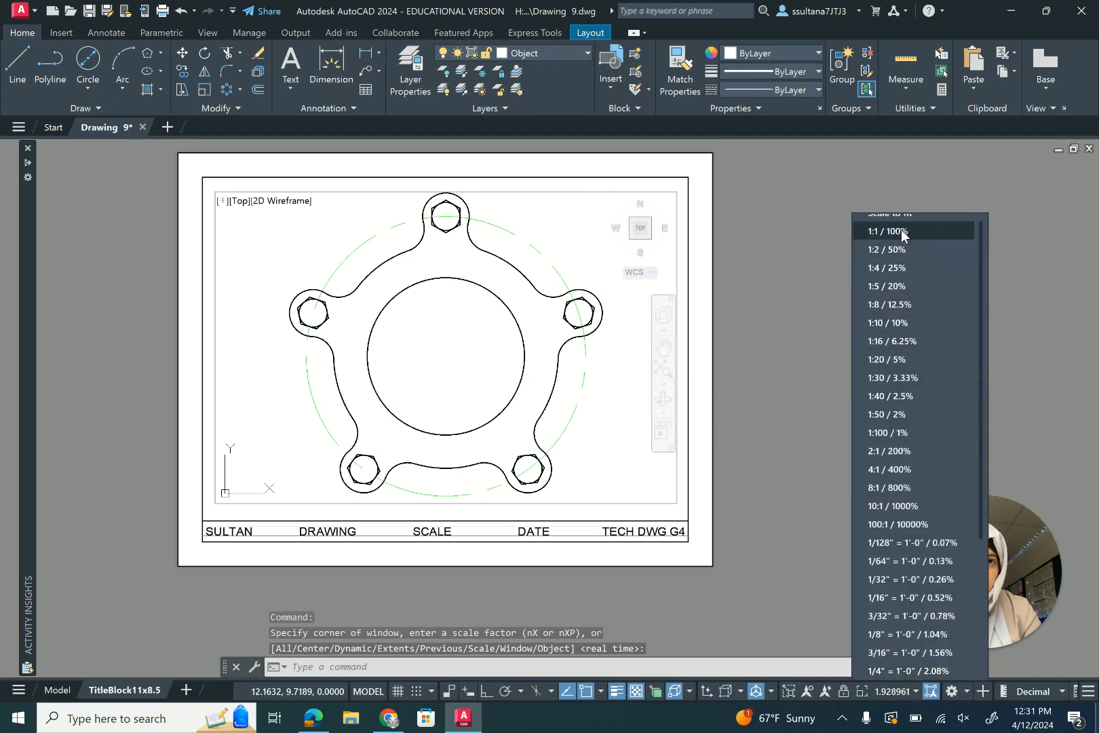
click(900, 231)
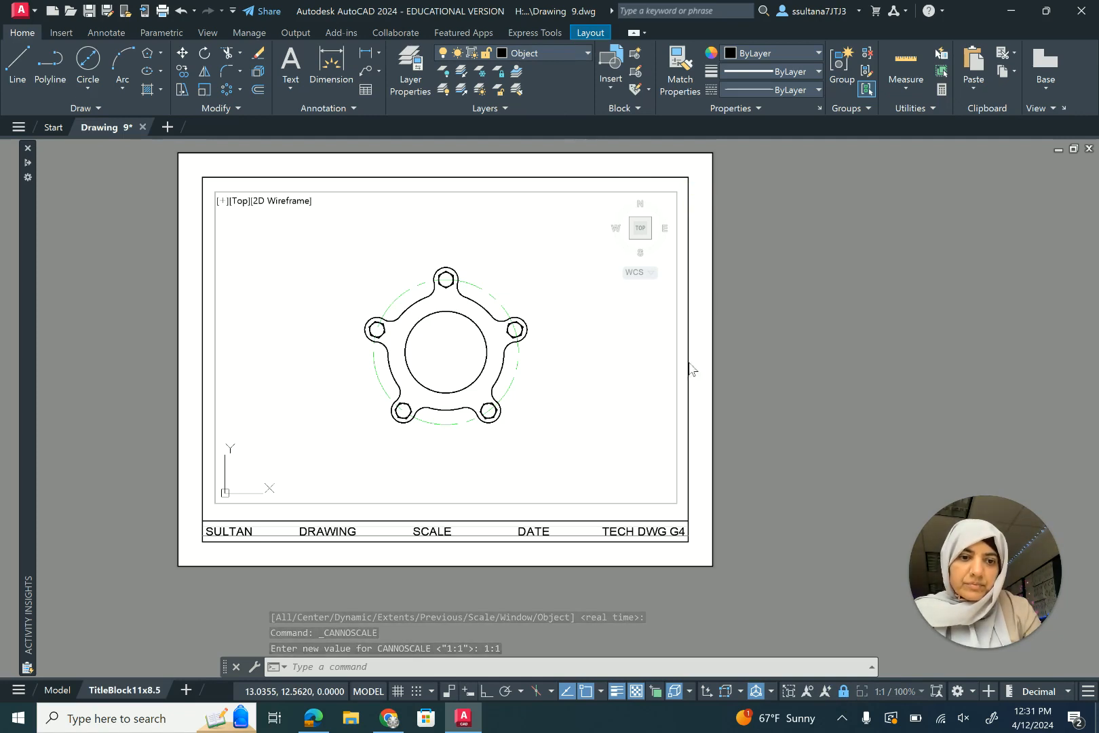
double_click(739, 410)
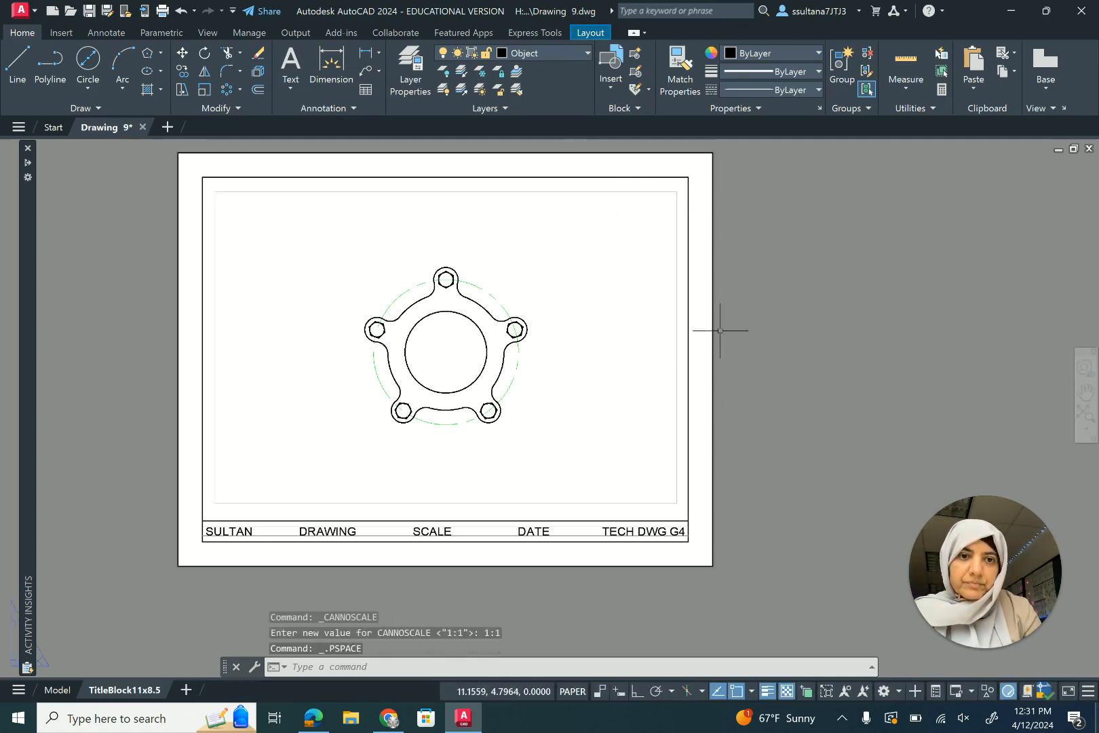
- Make Dimension the current layer and add a diameter dimension to the large inner circle
click(555, 49)
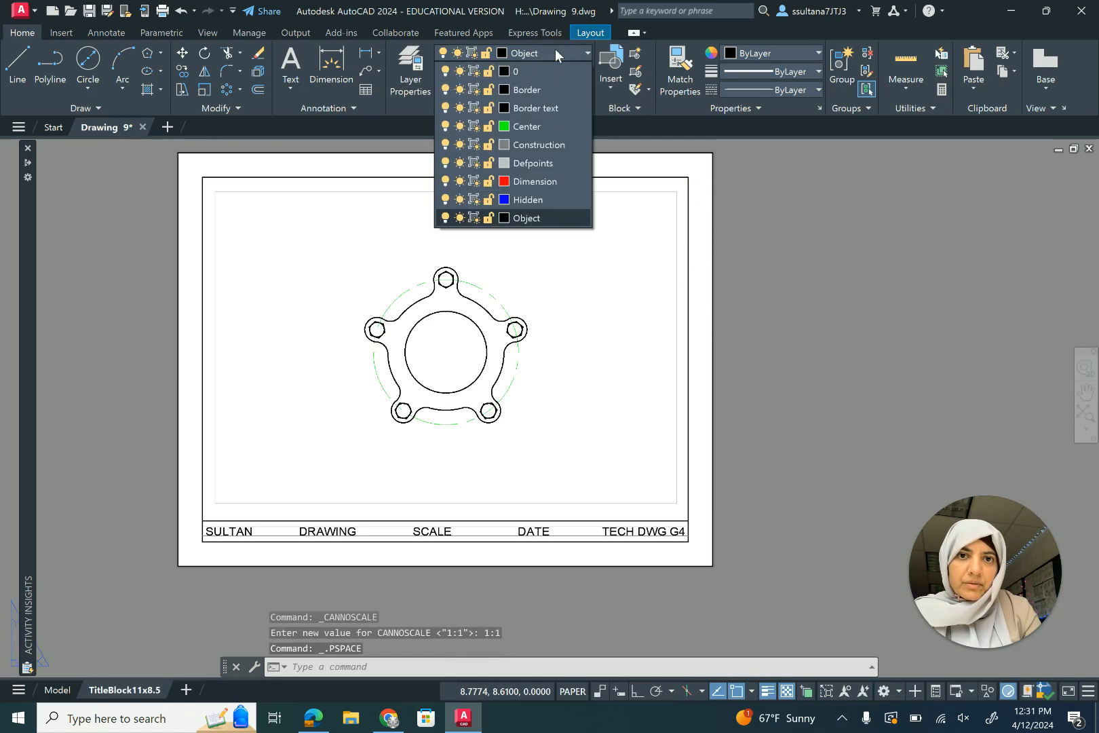
click(553, 188)
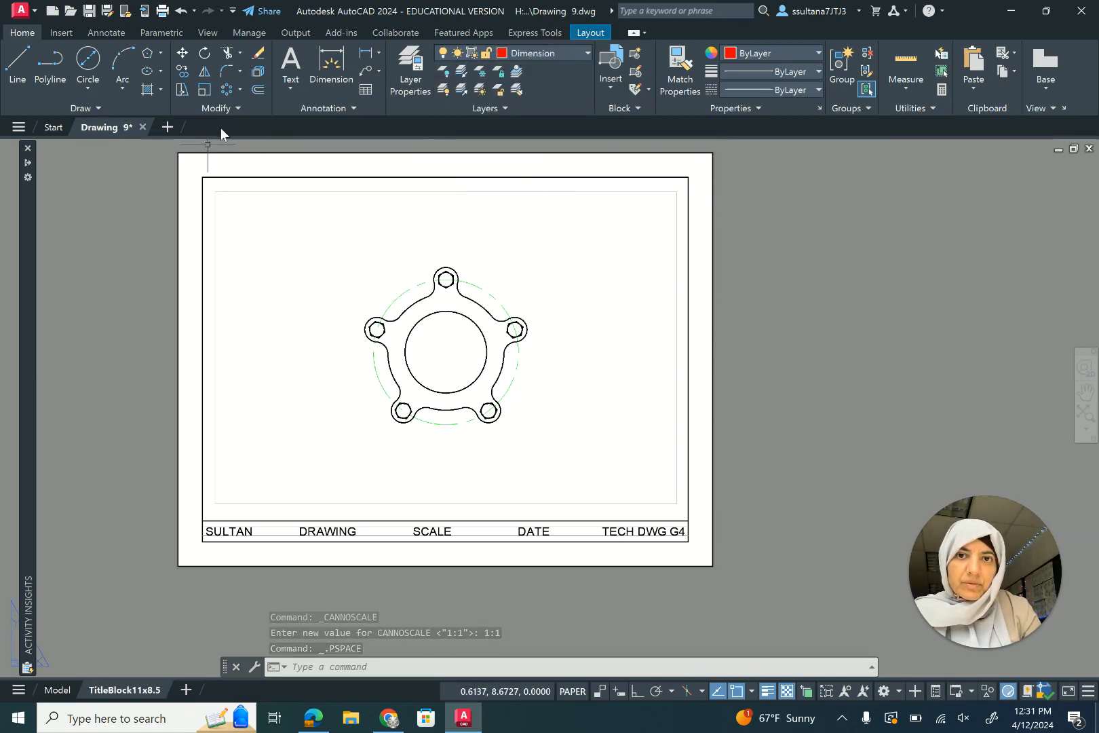
scroll(364, 226, up, 2)
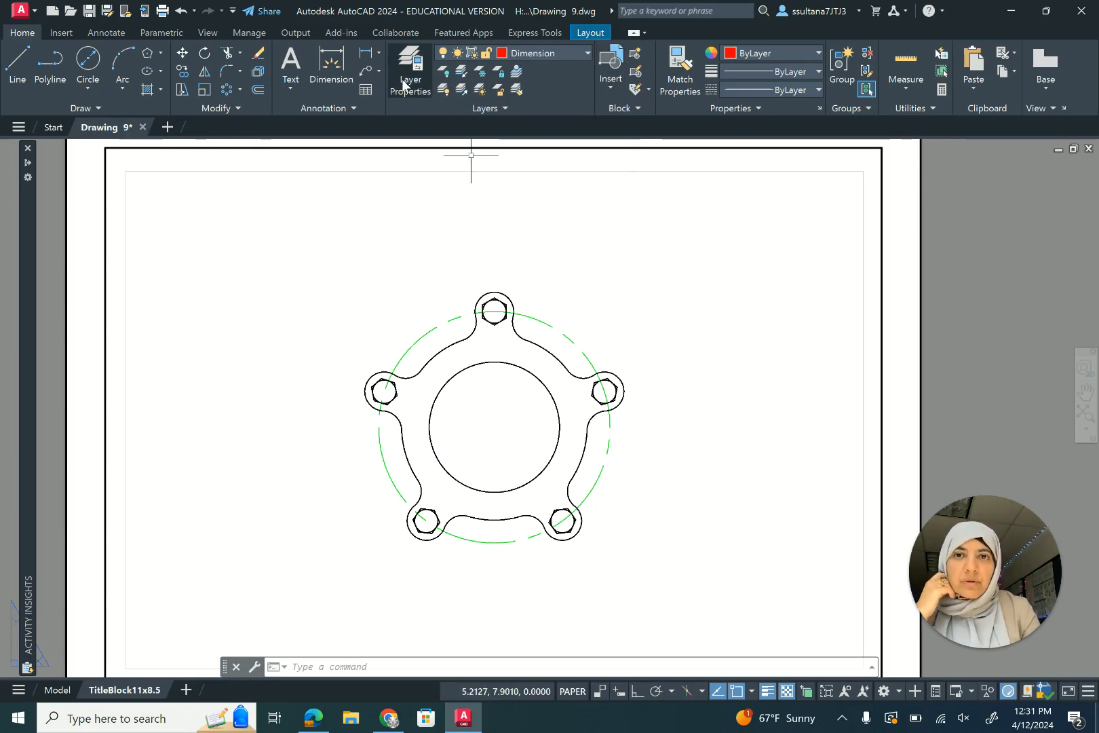
click(377, 52)
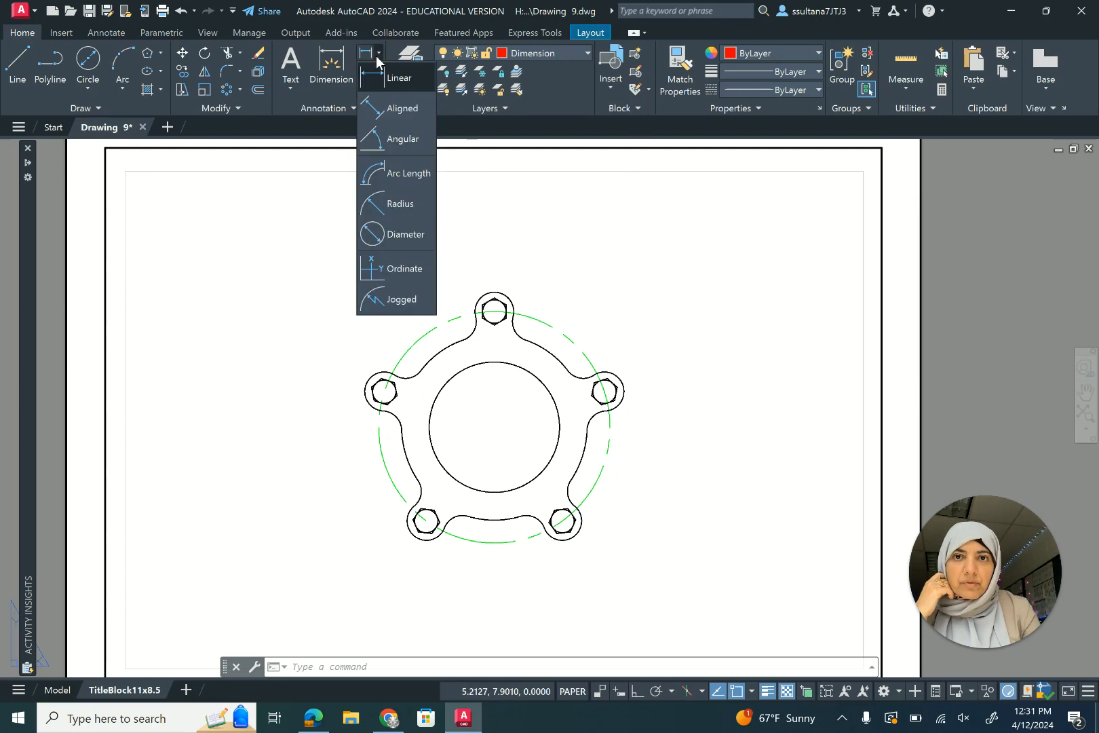
click(370, 233)
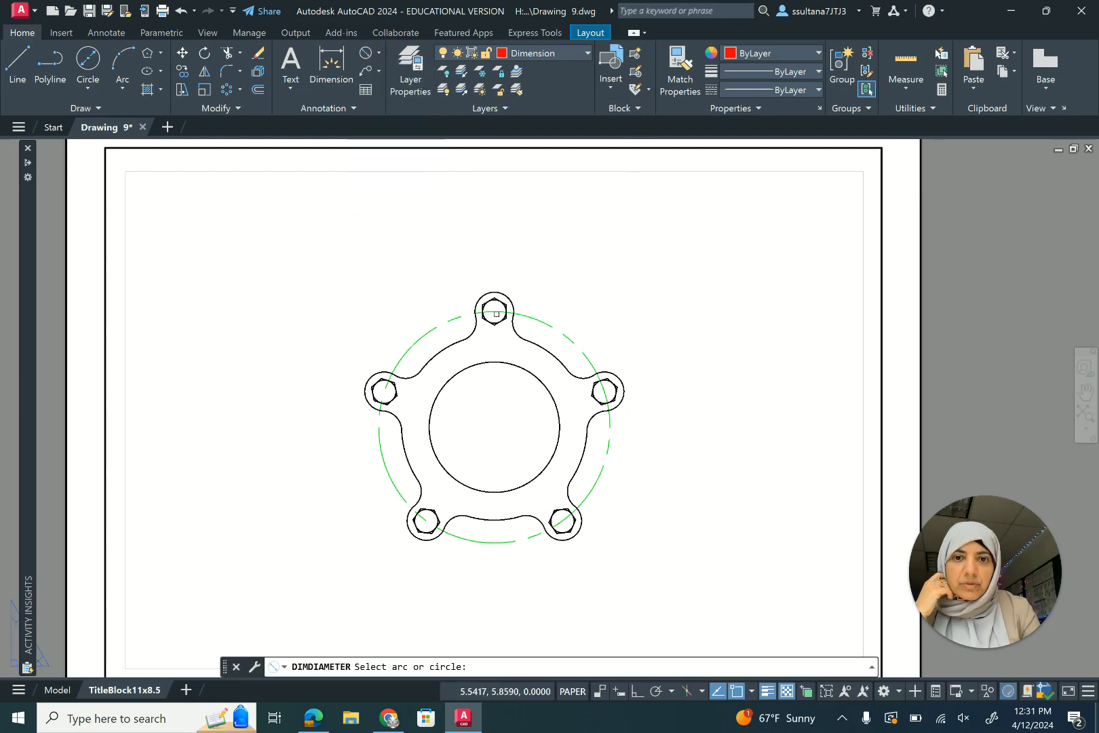
click(527, 372)
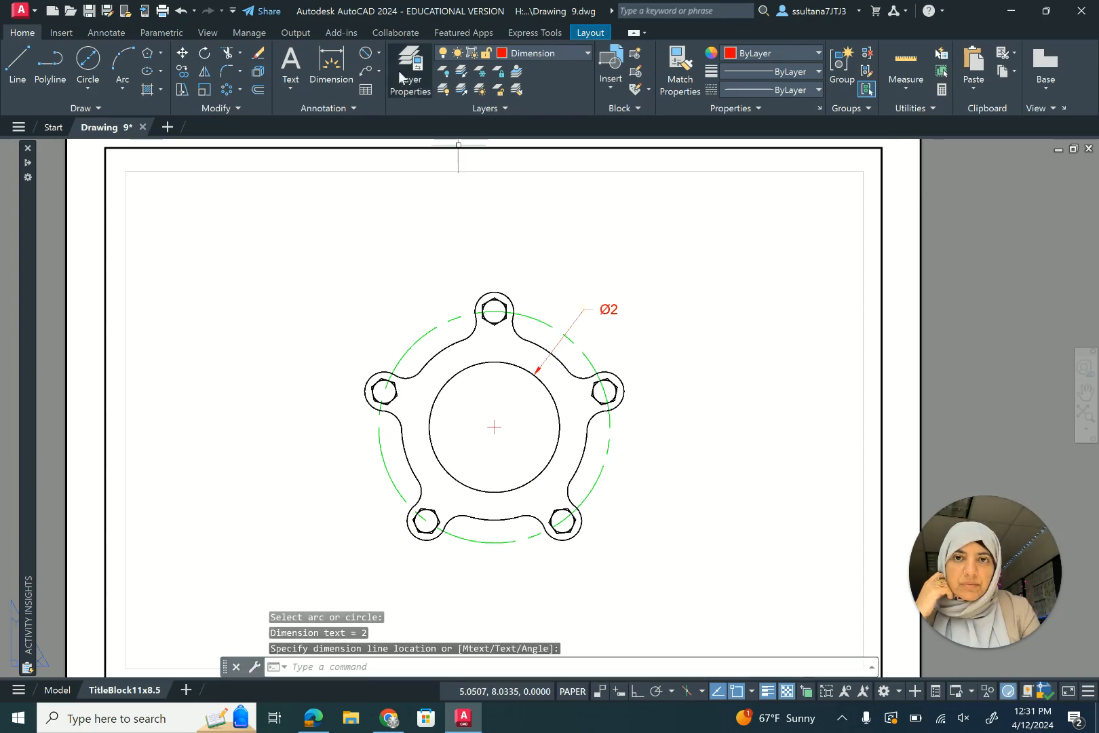
- Add a diameter dimension to the small circle inside the top bolt lobe
click(367, 52)
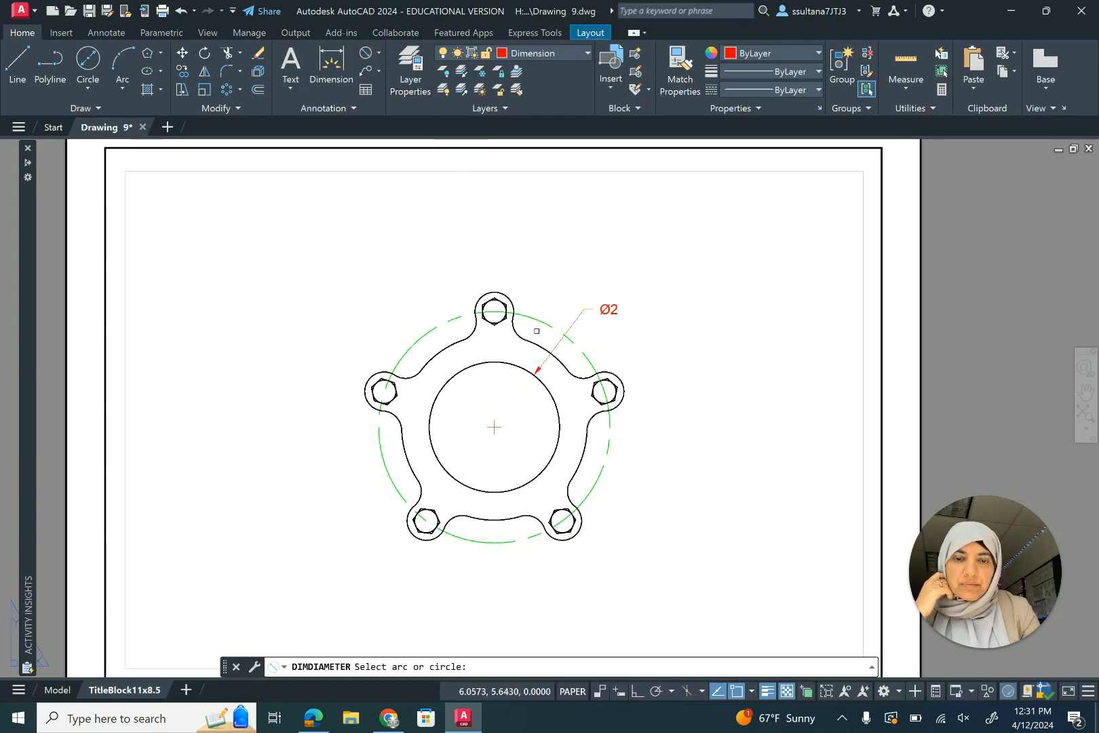
scroll(514, 324, up, 4)
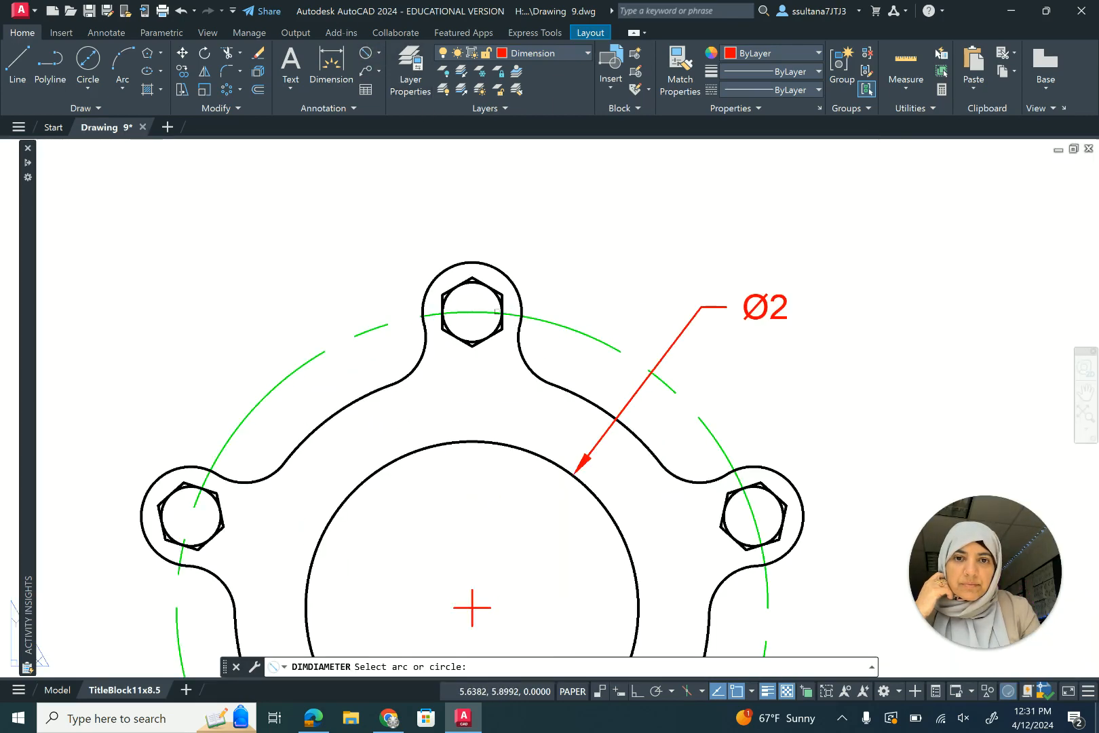
click(499, 297)
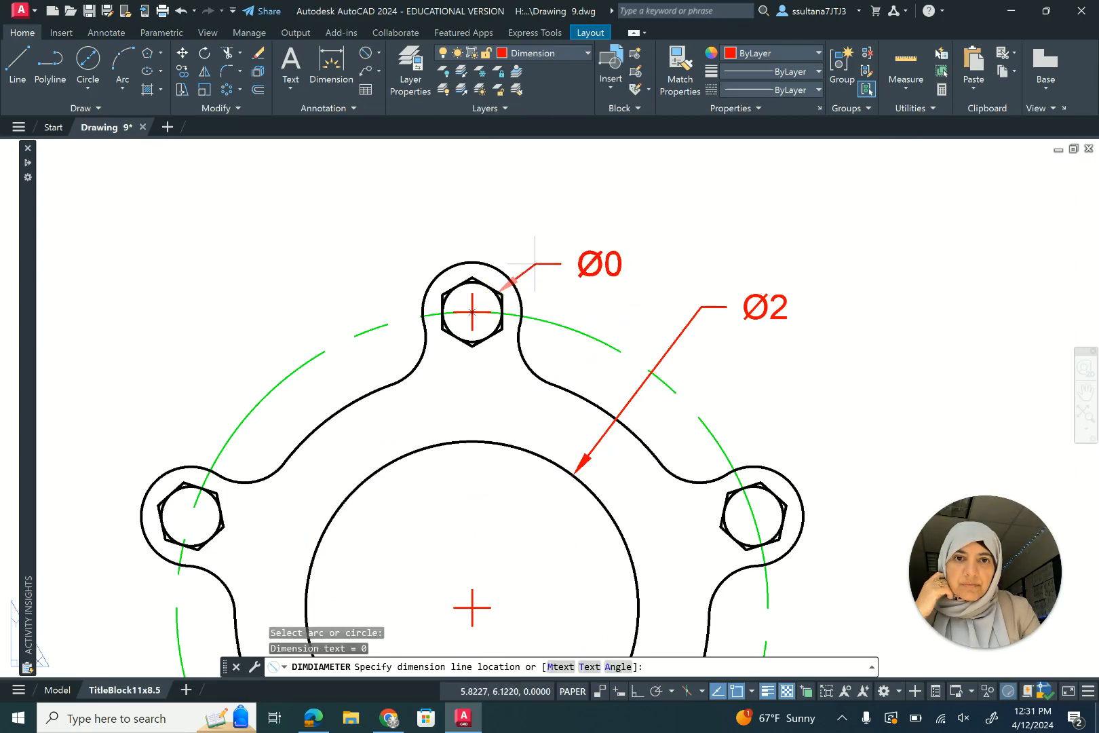
click(551, 226)
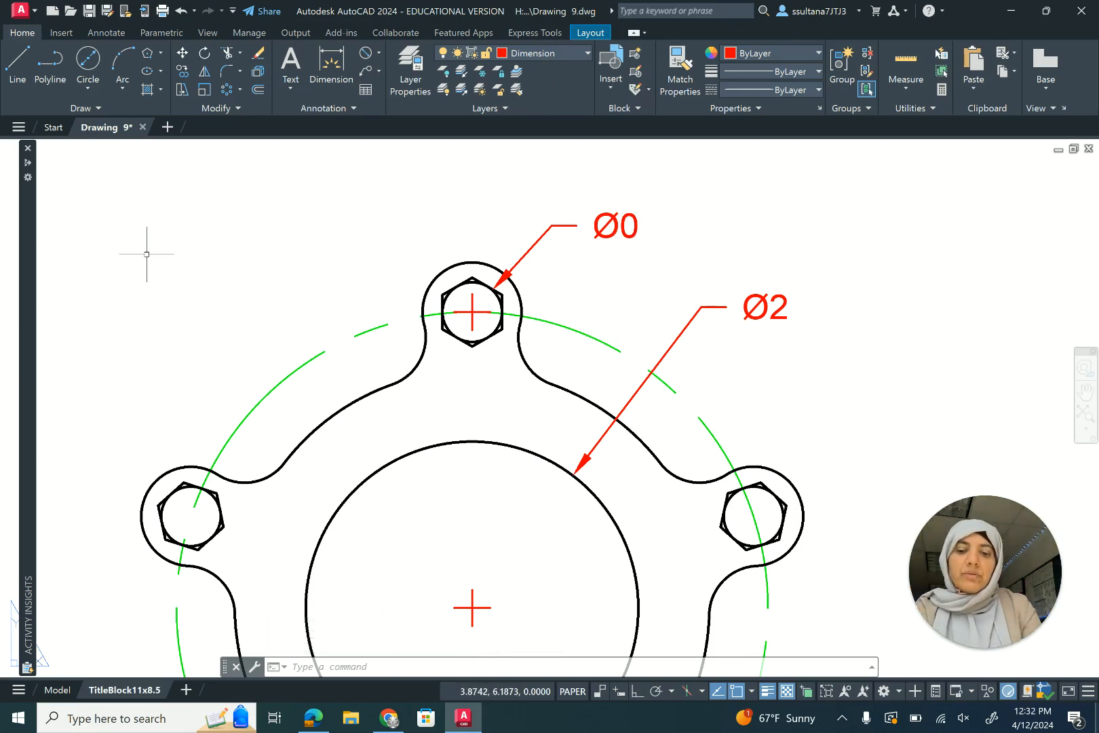
- Set the Standard dimension style's primary unit precision to 0.00
text(DIMSTY)
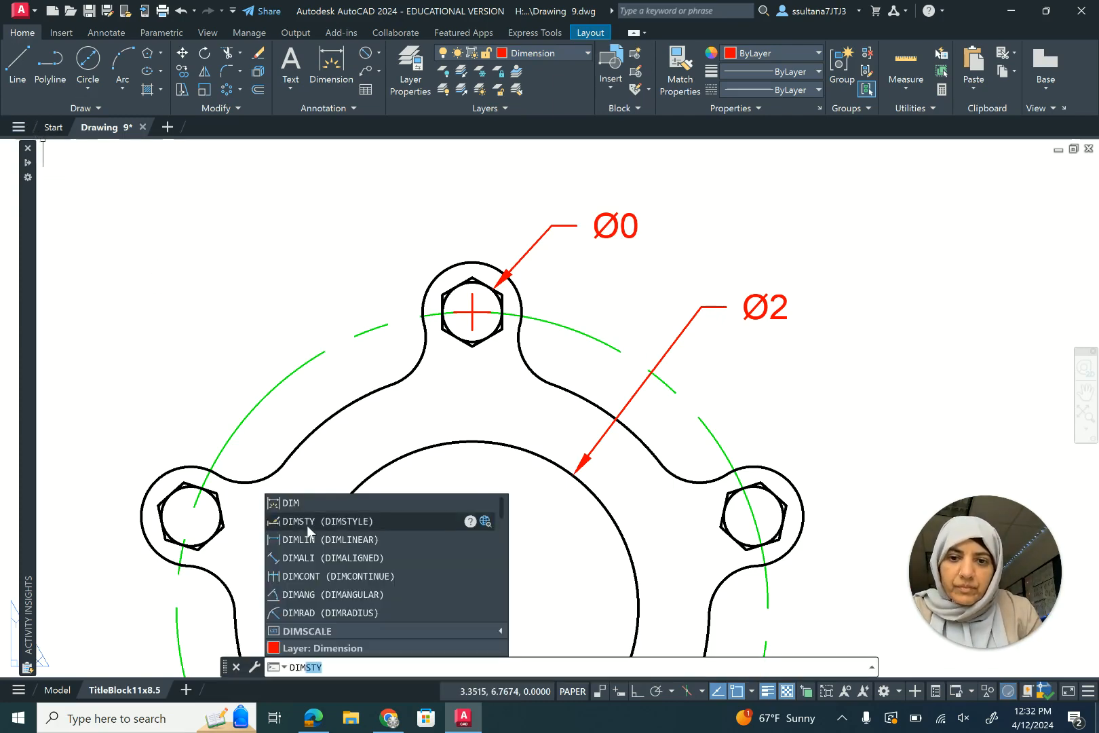
click(307, 526)
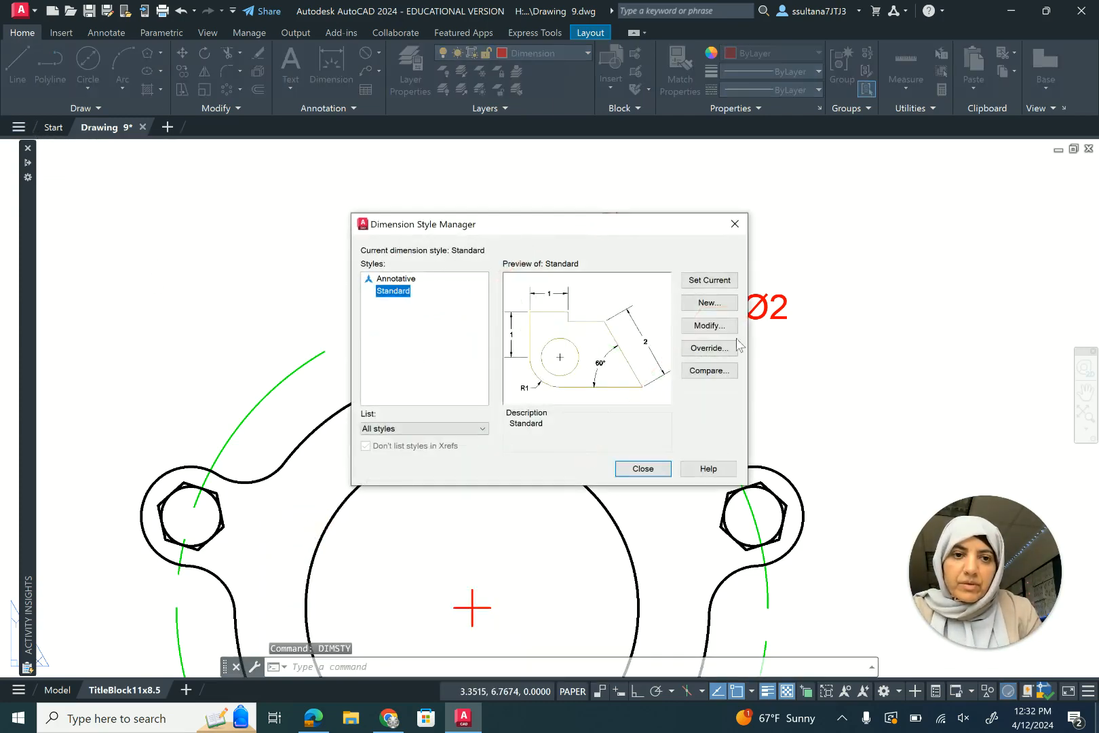
click(711, 327)
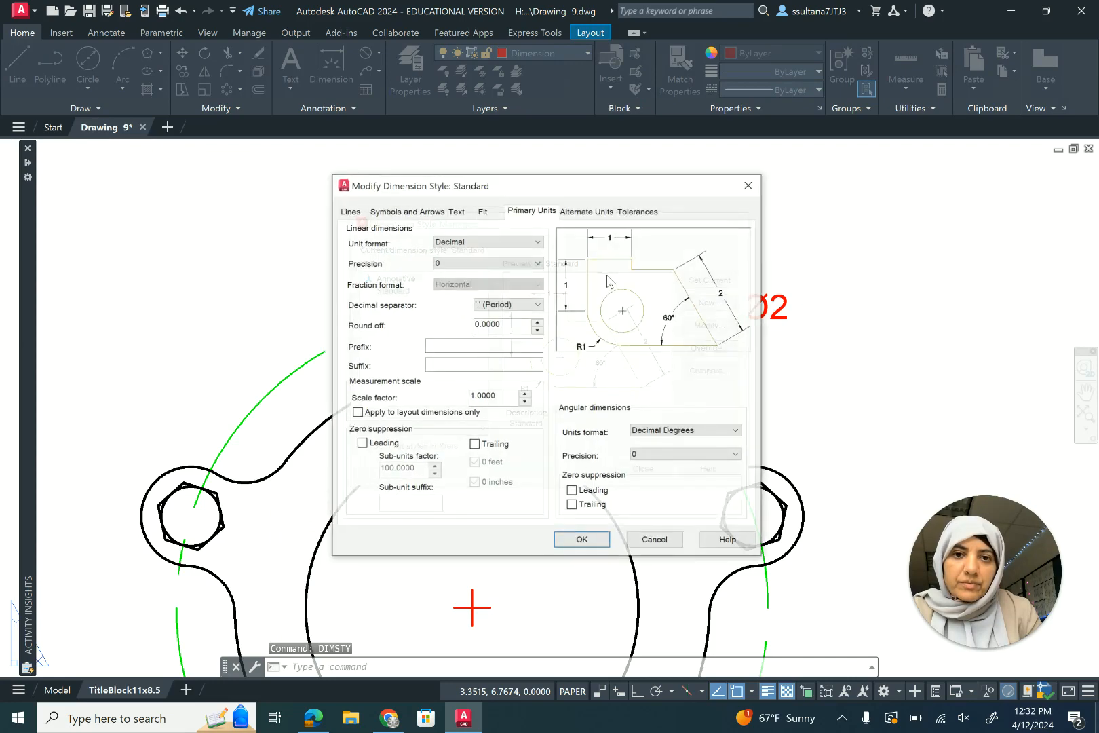
click(537, 263)
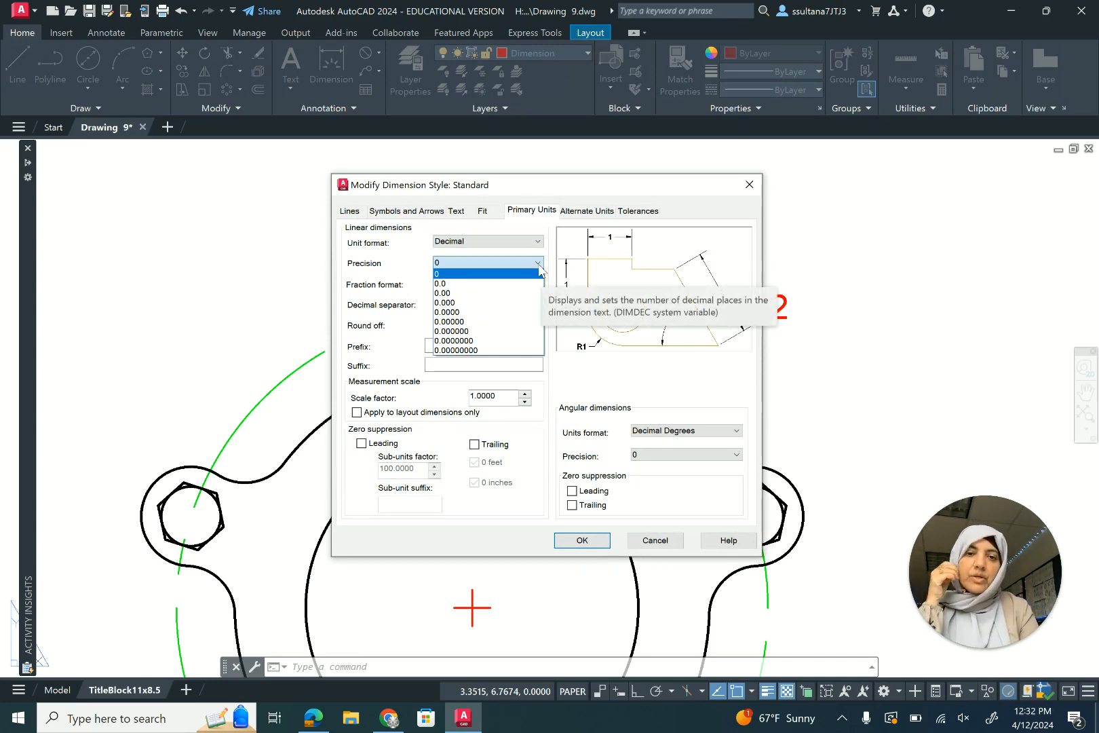
click(451, 293)
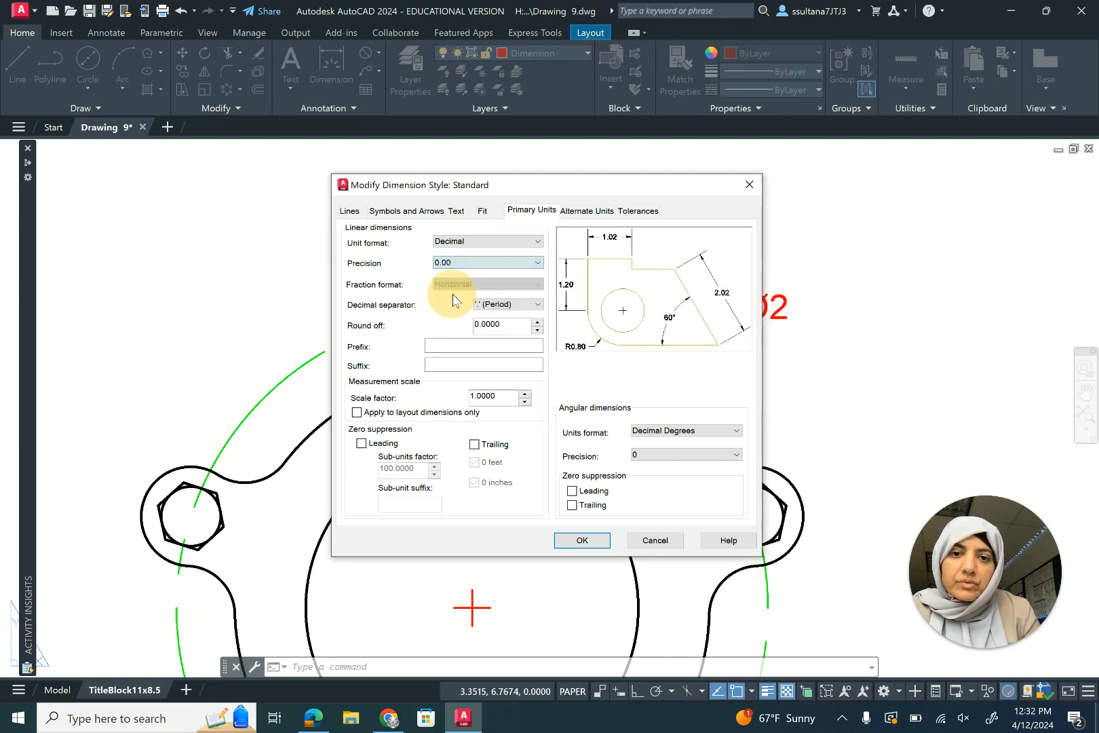
click(580, 540)
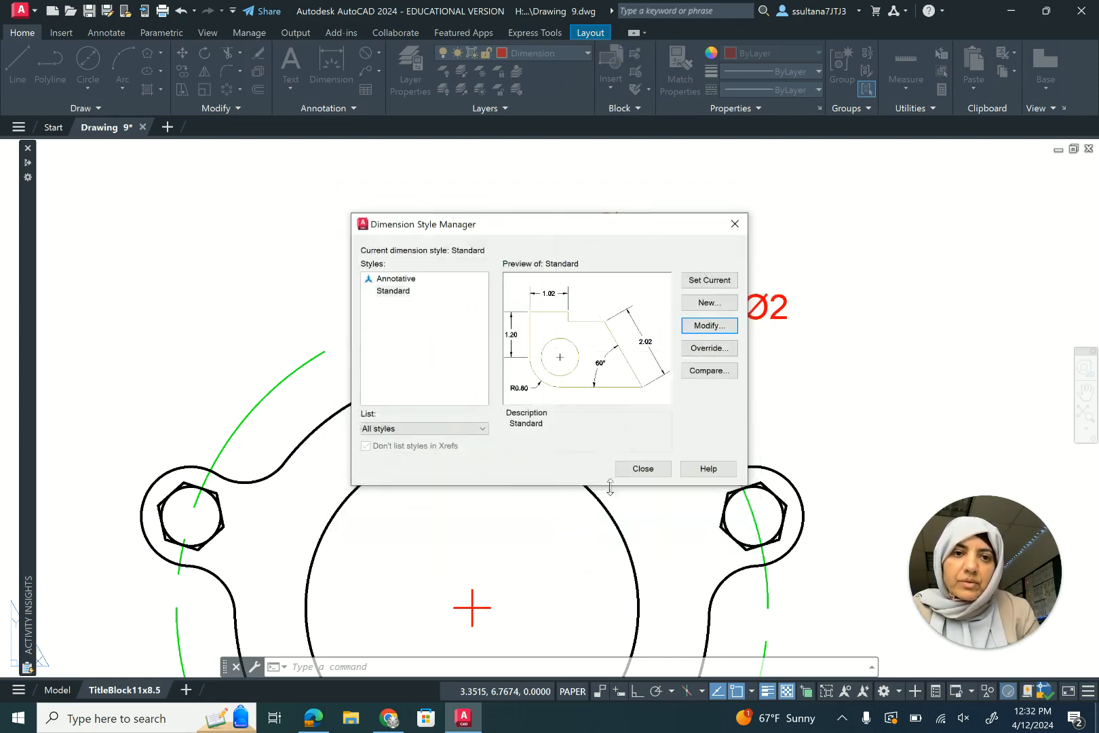
click(650, 470)
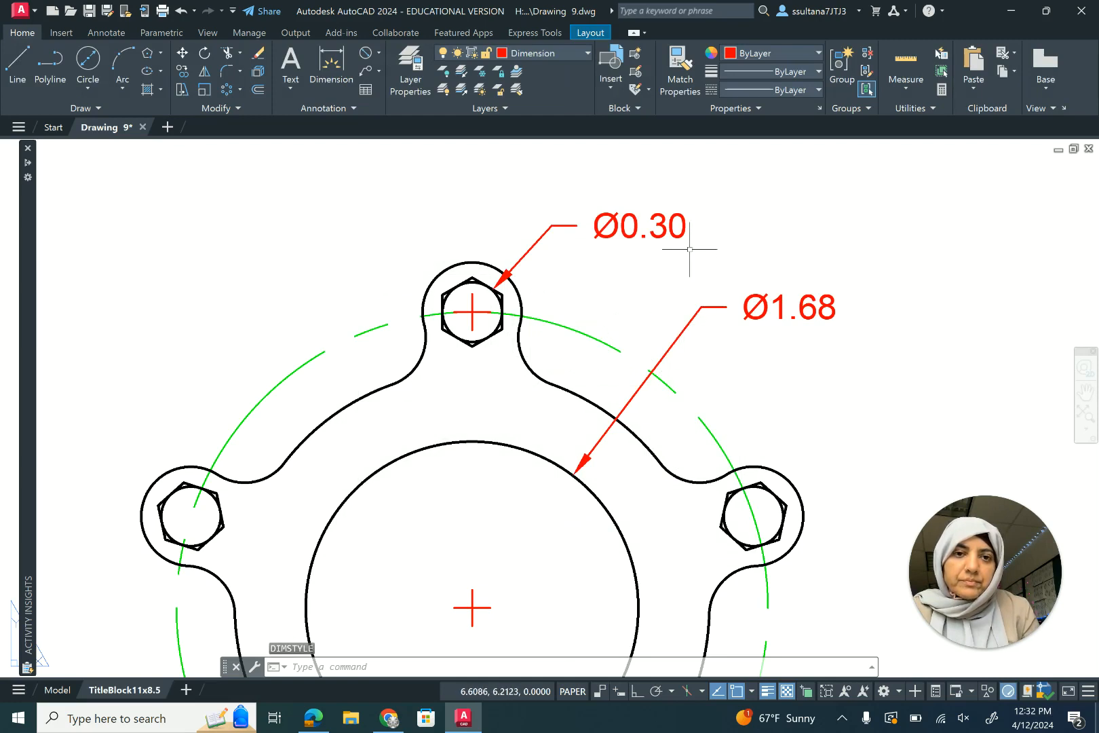
- Set the precision of the large inner circle's diameter dimension to 0.000
scroll(688, 246, down, 2)
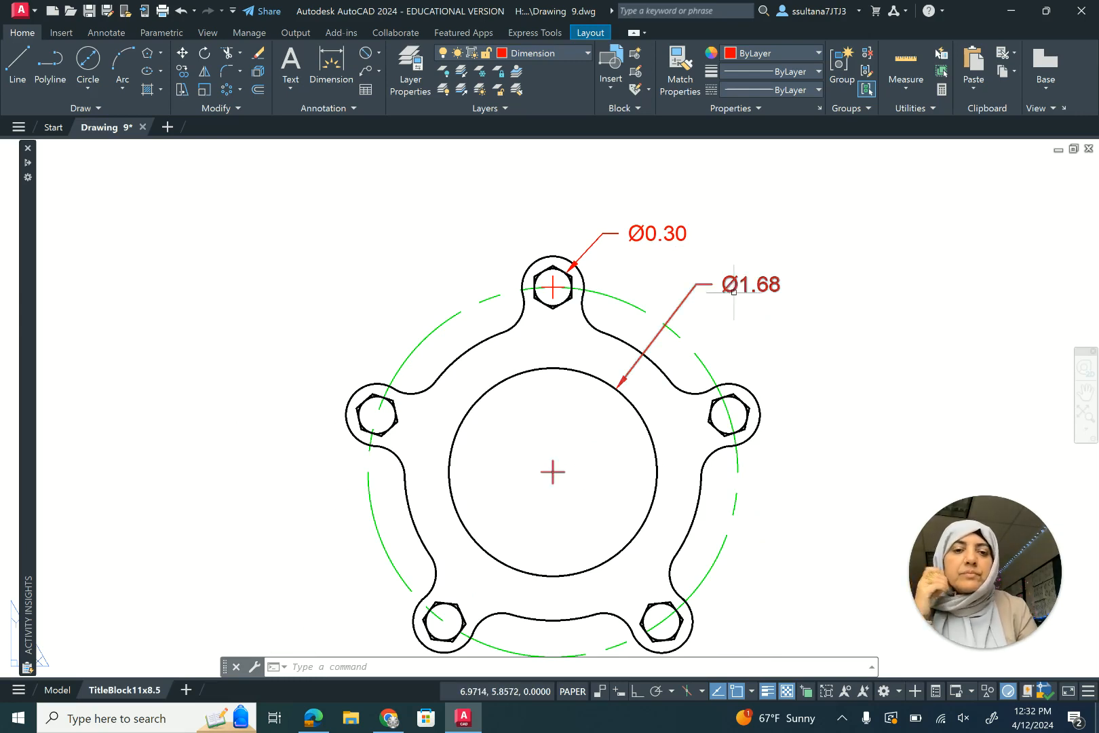
click(768, 286)
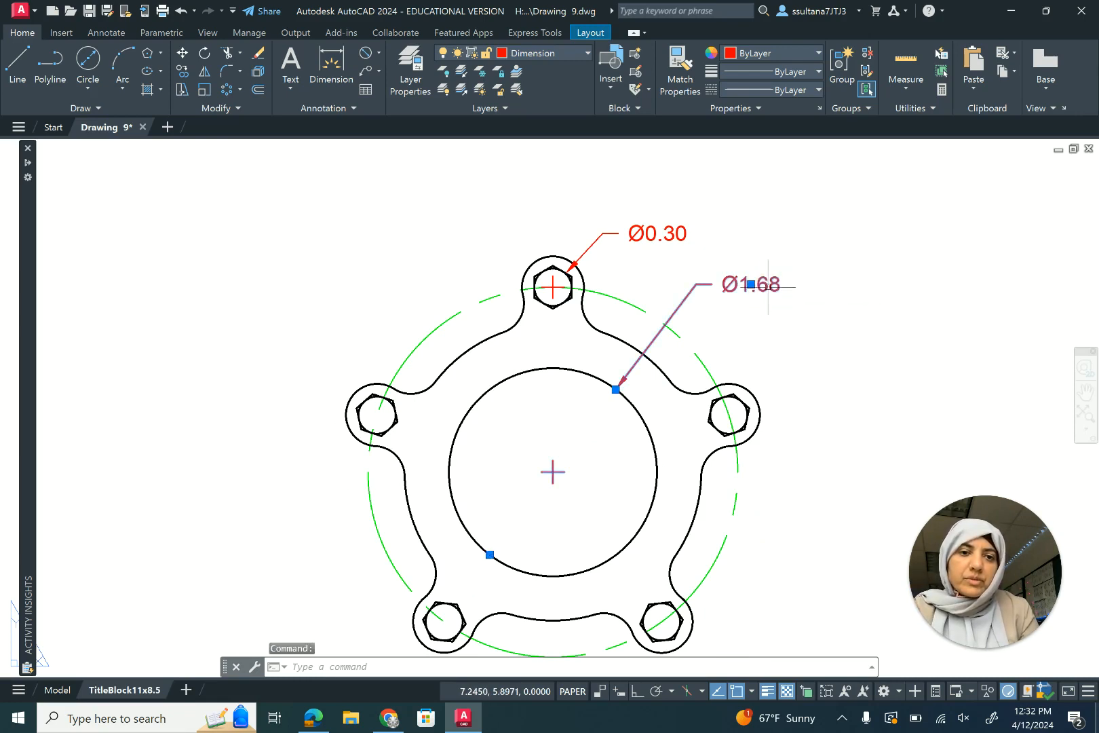
right_click(770, 291)
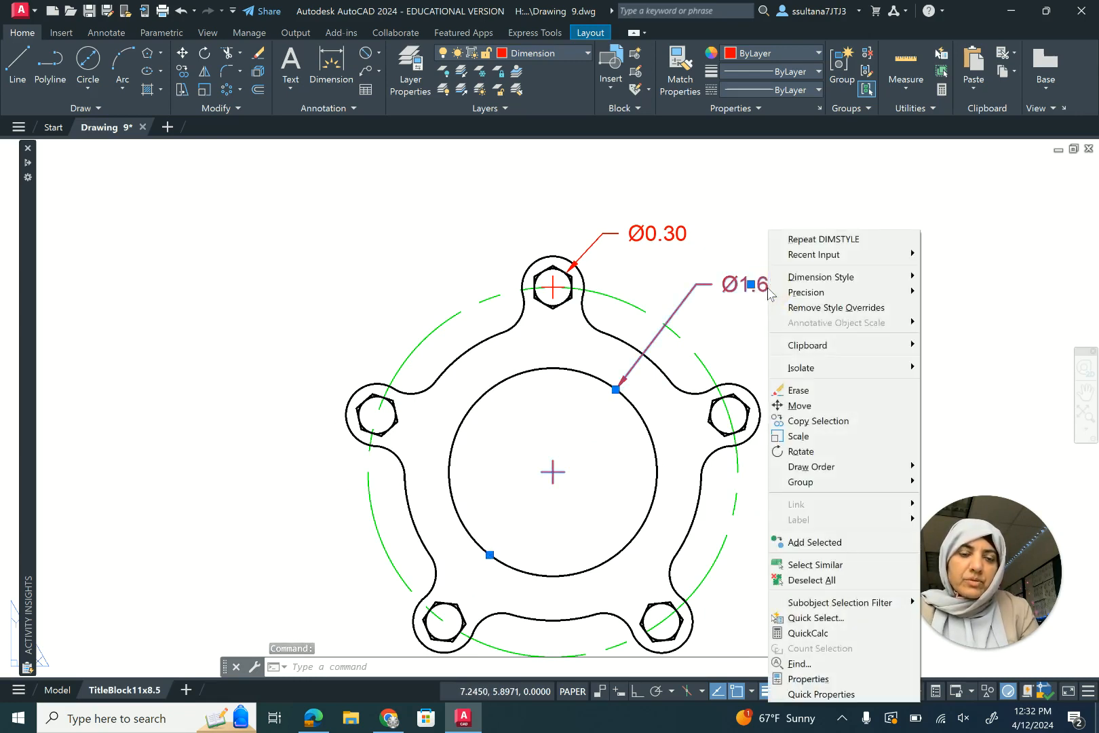
mouse_move(886, 292)
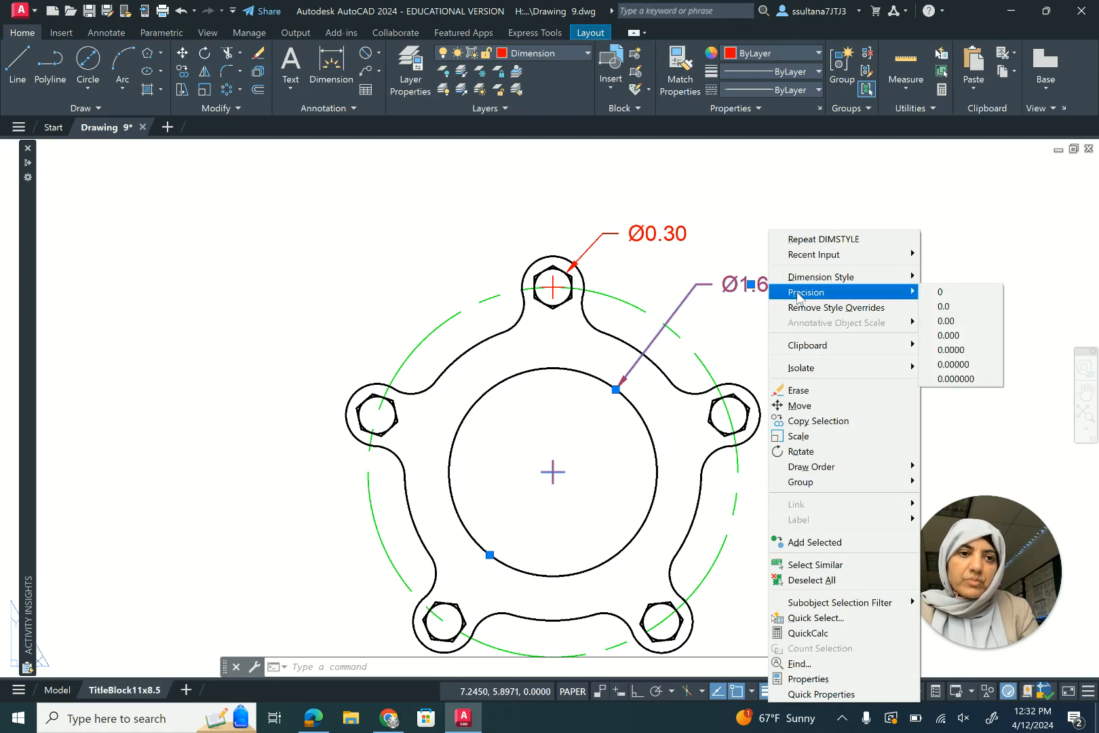
click(952, 334)
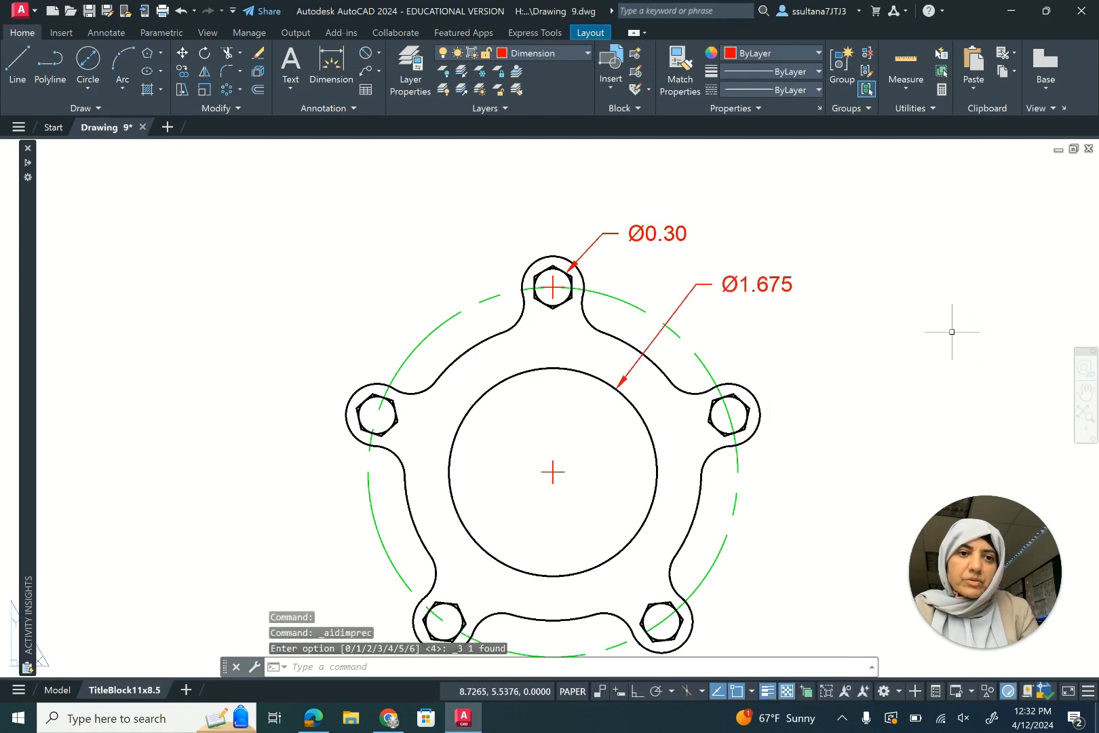
- Add diameter dimensions to the green bolt circle and the right lobe's outer arc
click(710, 374)
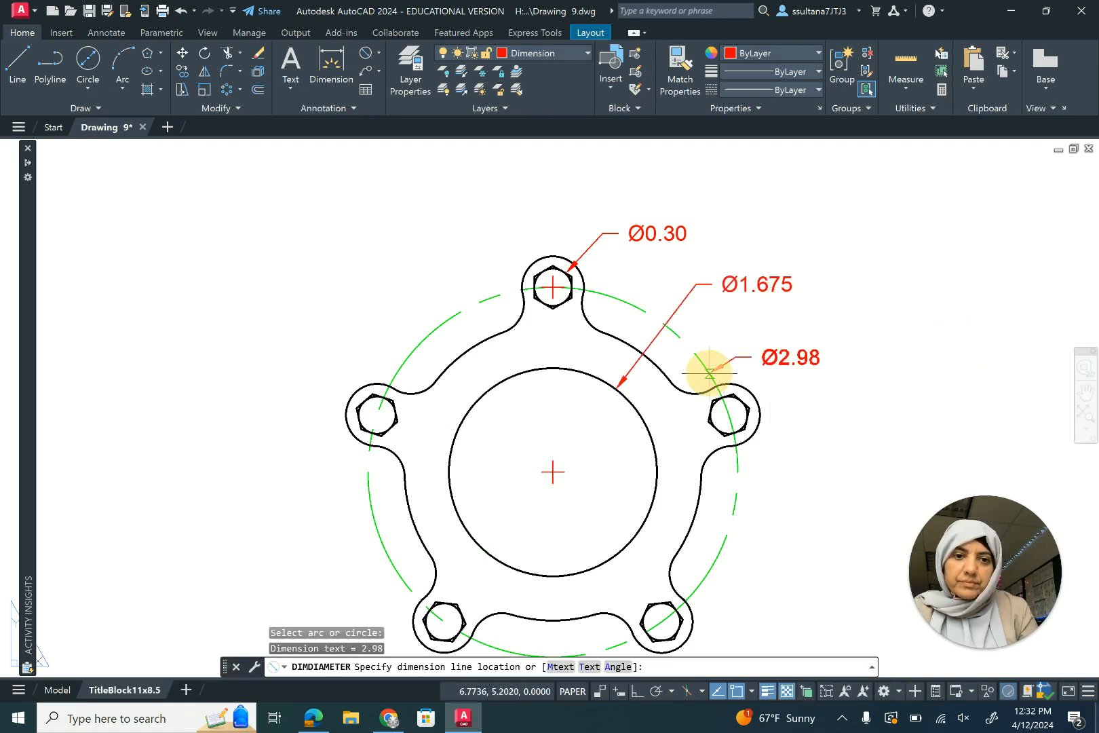
click(698, 314)
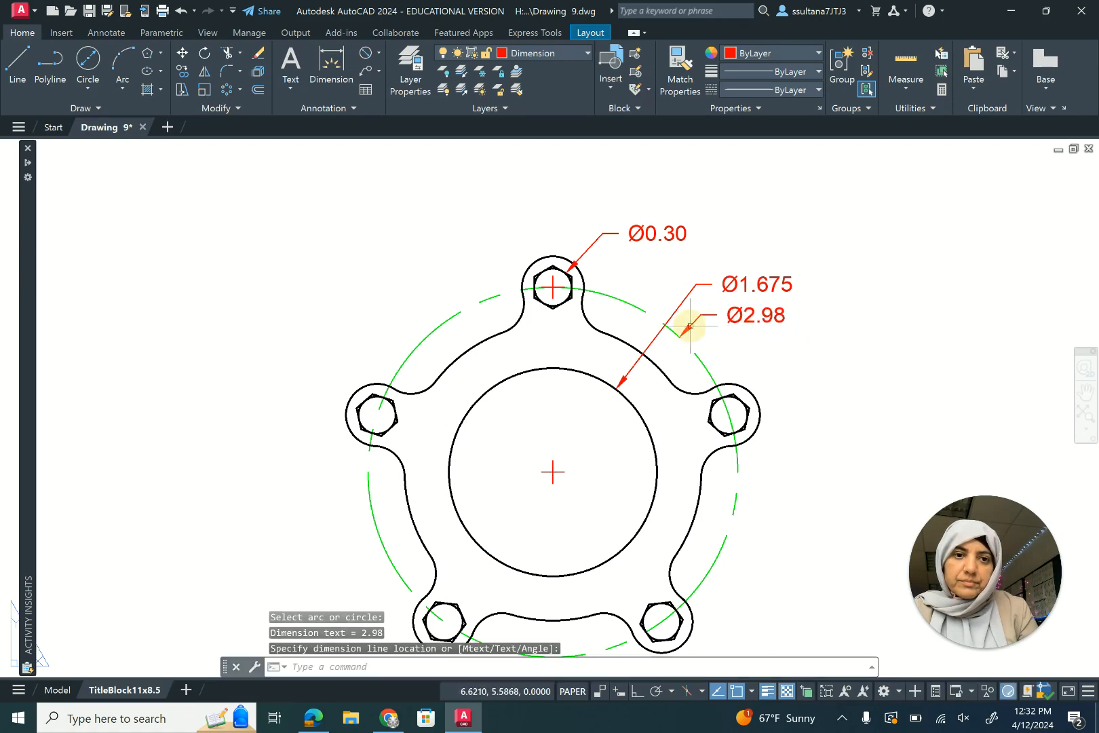
key(Return)
click(728, 396)
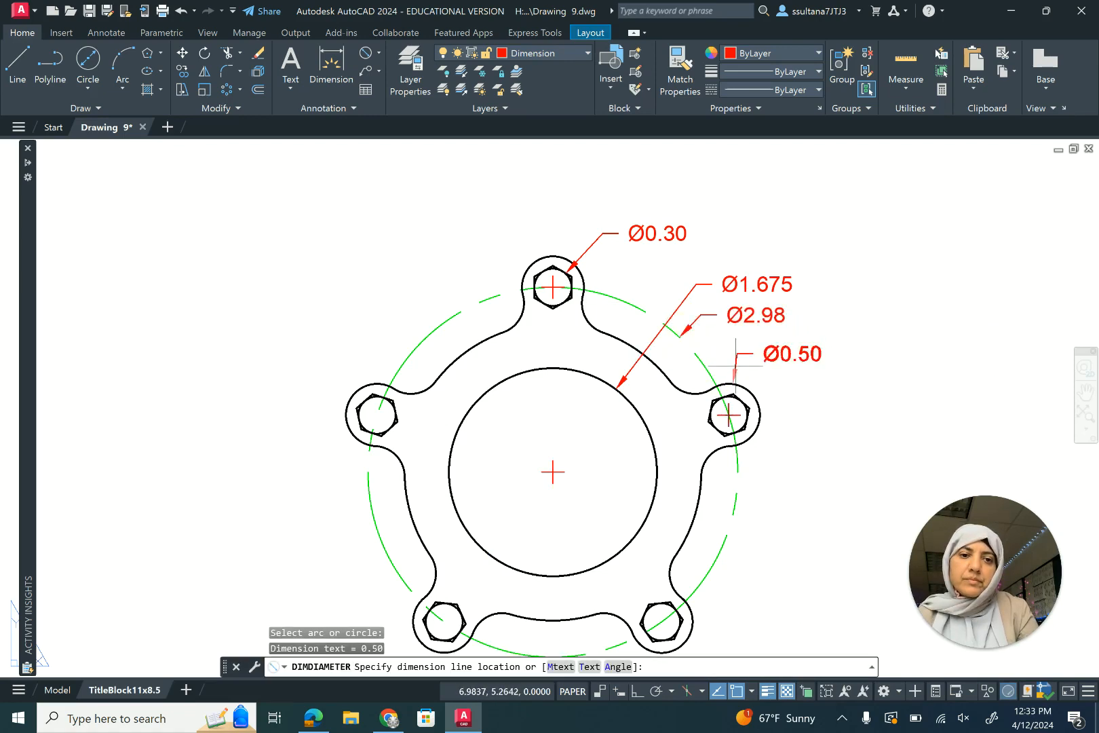
click(734, 366)
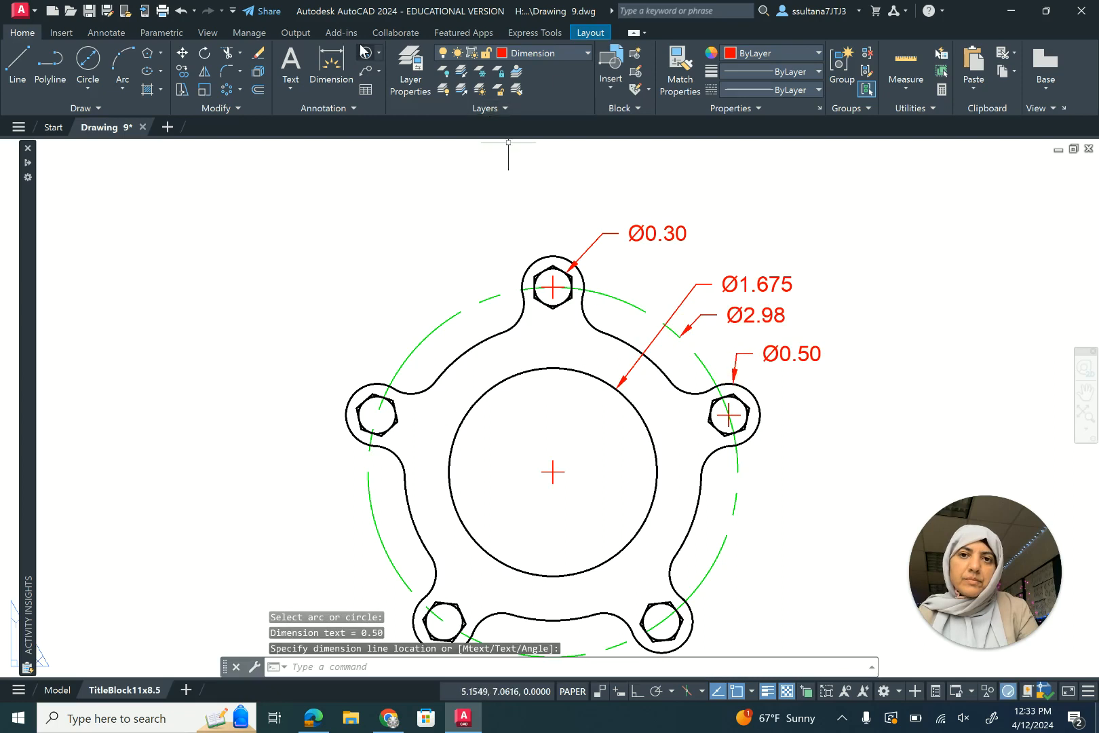
- Add a radius dimension to the fillet arc just below the right lobe
click(378, 53)
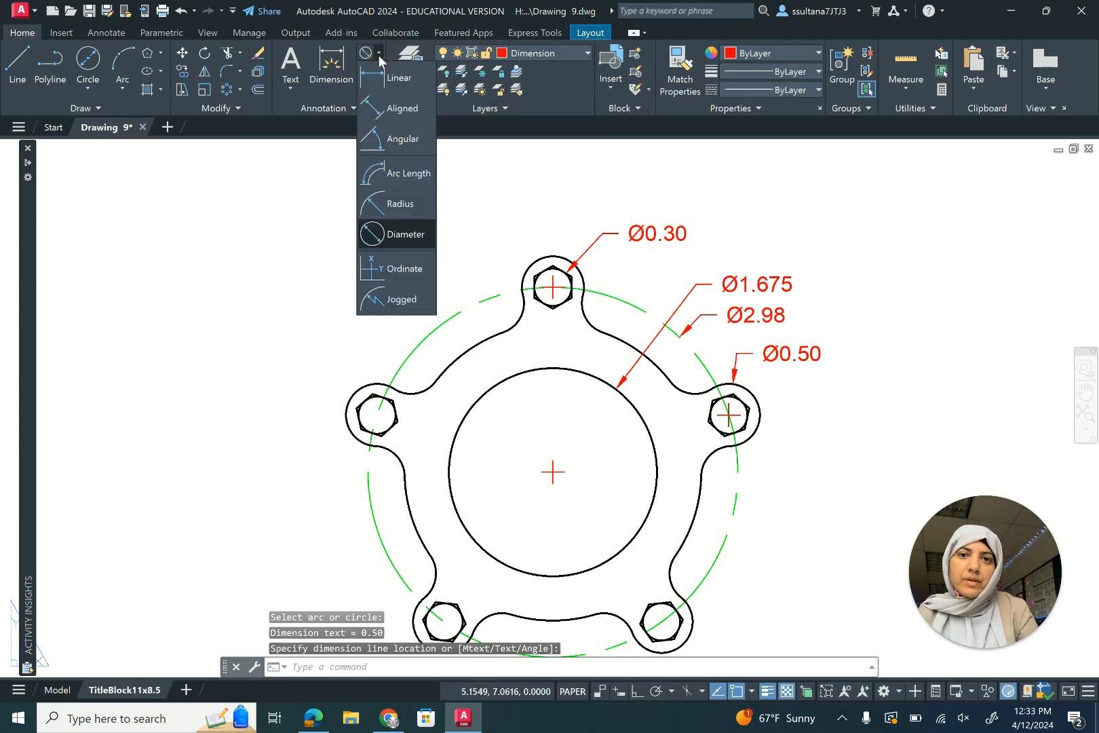
click(384, 202)
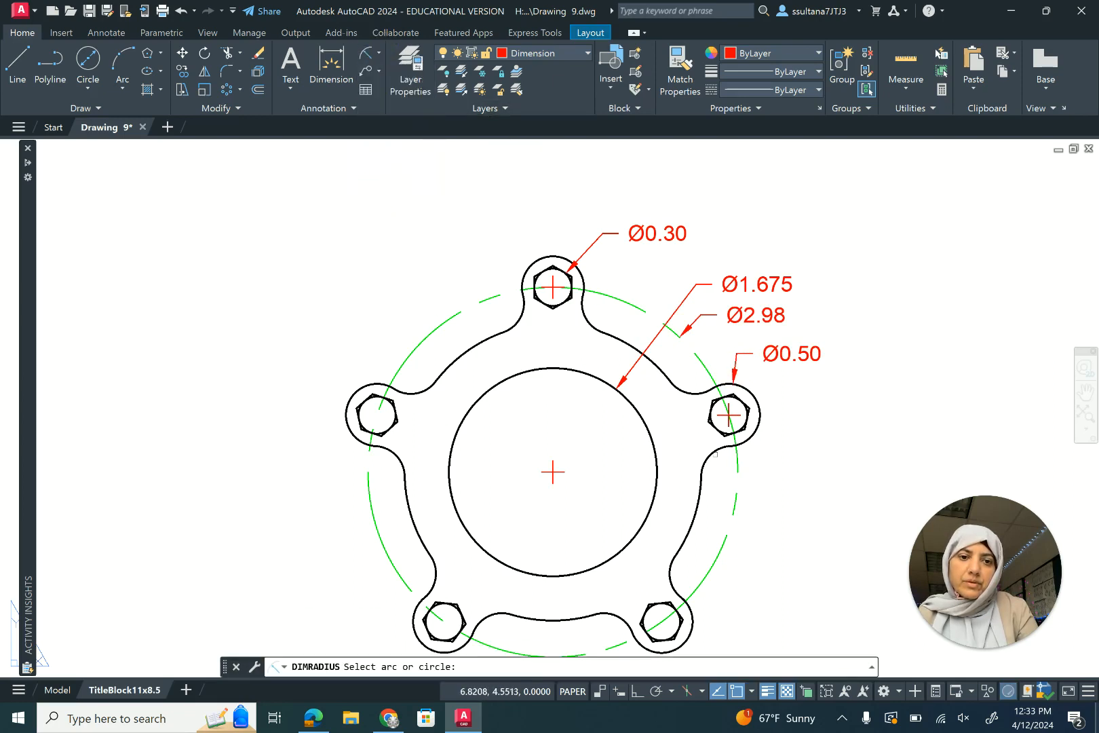
click(714, 450)
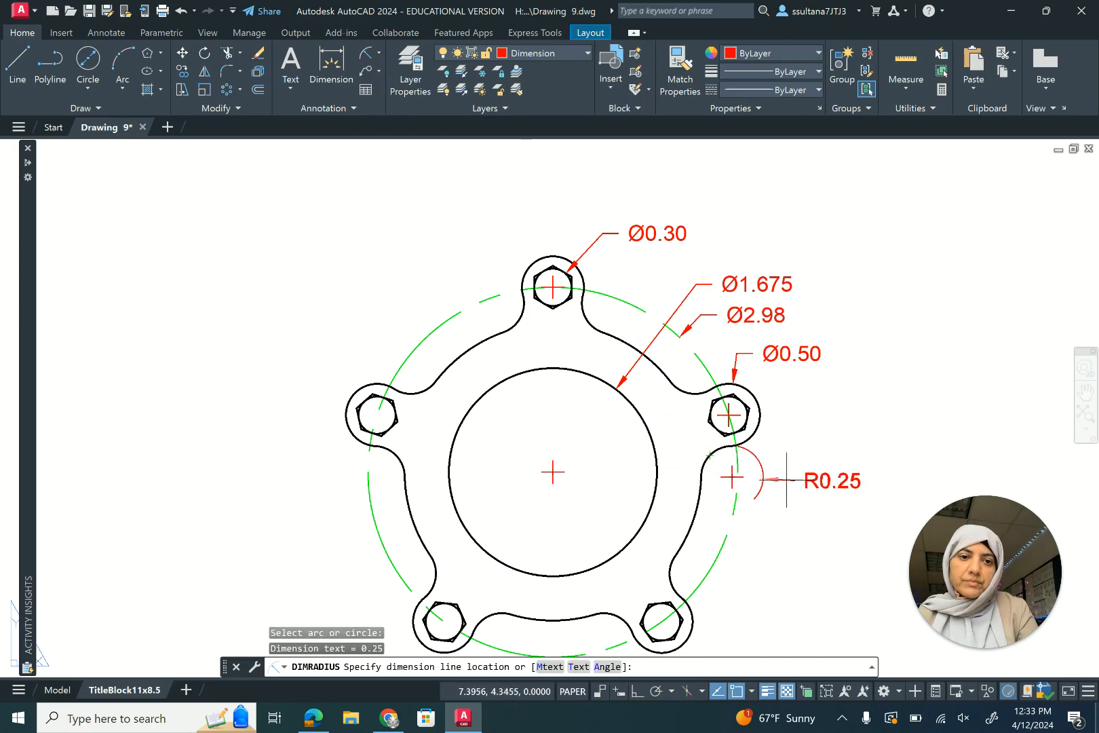
click(789, 476)
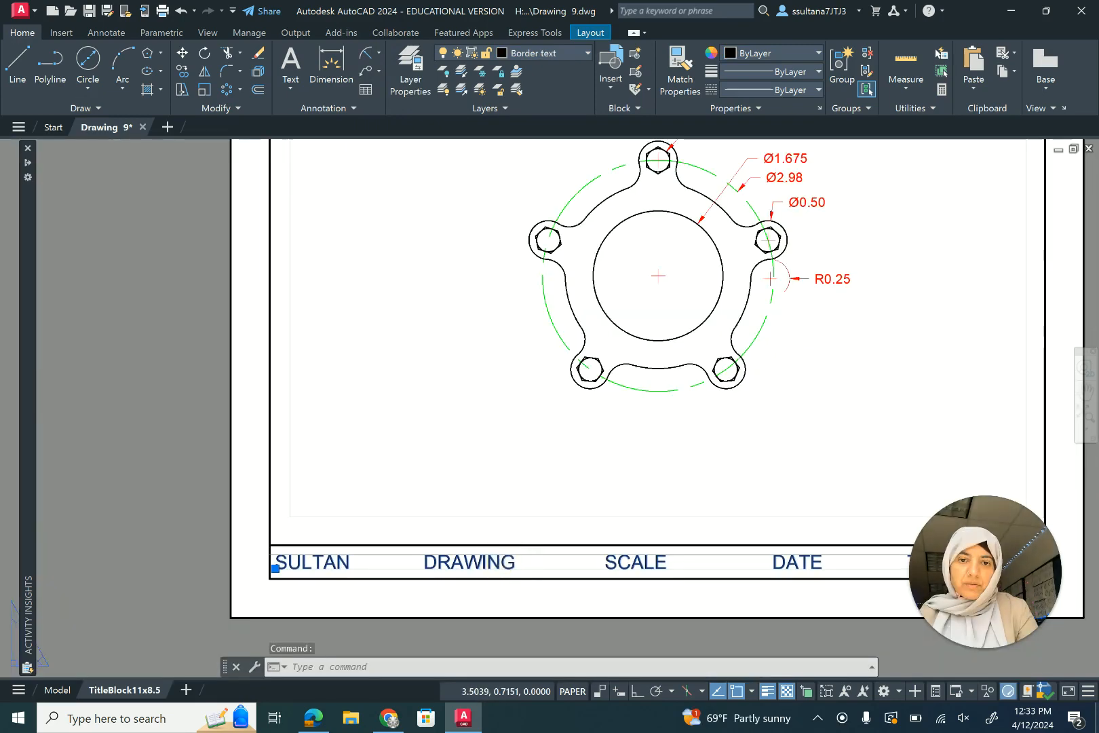
- Edit the title block's DRAWING text to read DRAWING 9
double_click(515, 557)
click(520, 560)
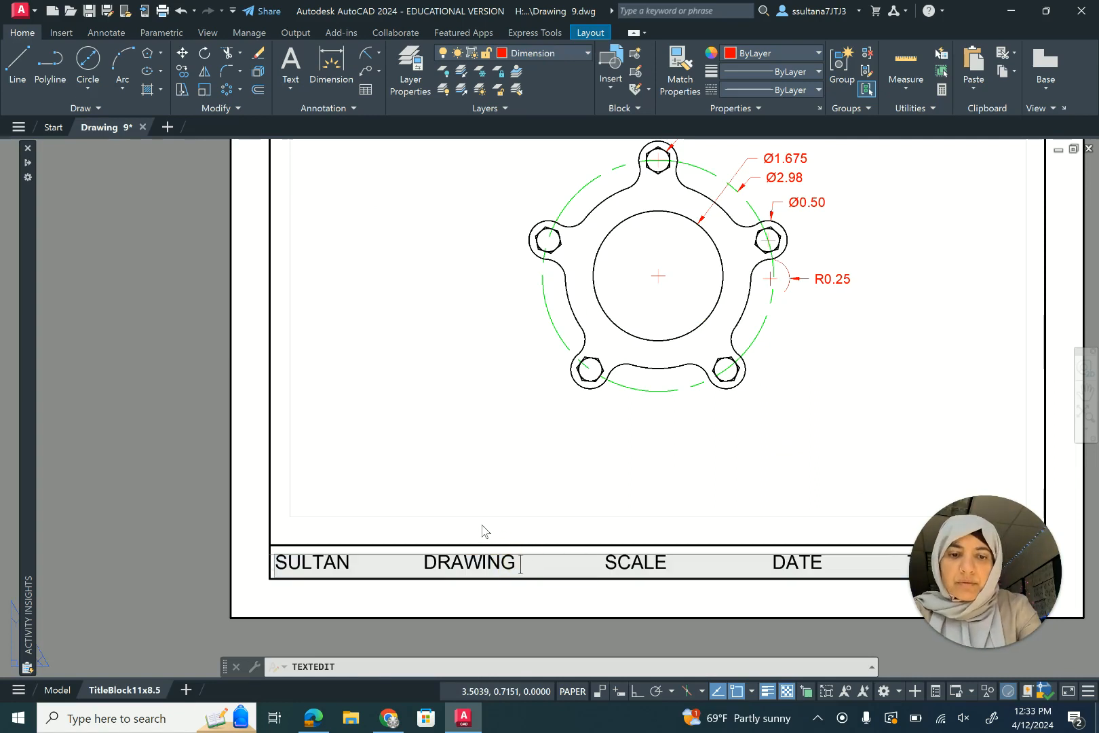
text(()
key(BackSpace)
text(9)
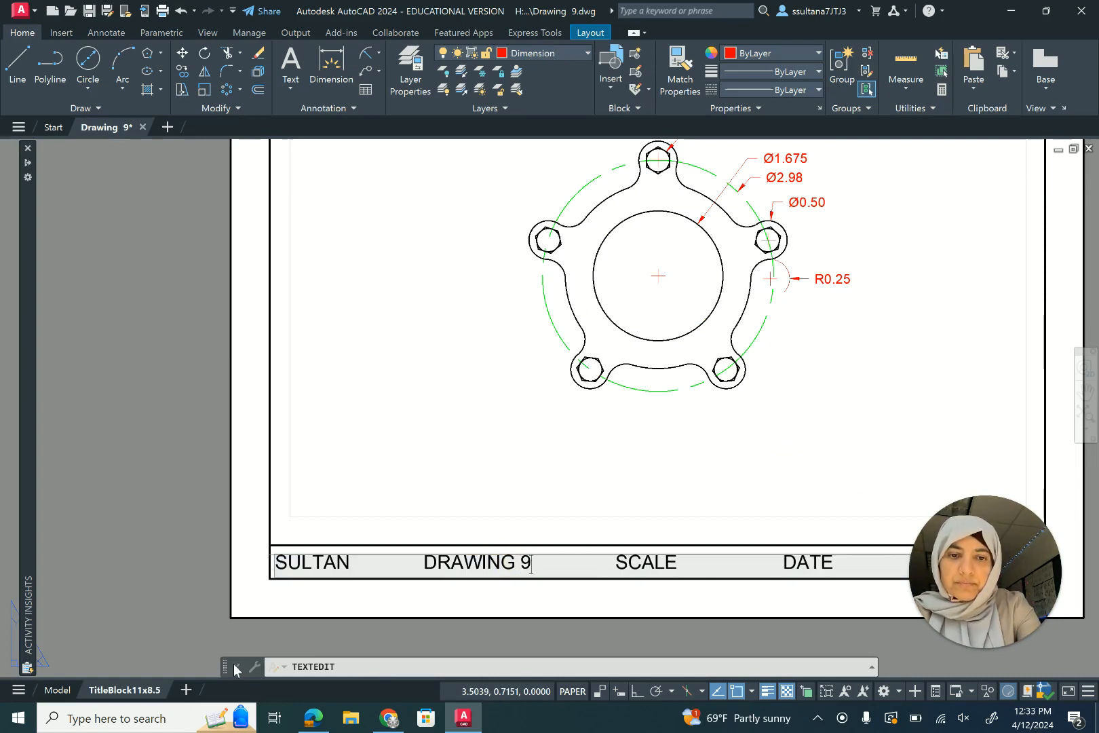
- Append 1:1 to the title block's SCALE text
double_click(681, 563)
click(687, 561)
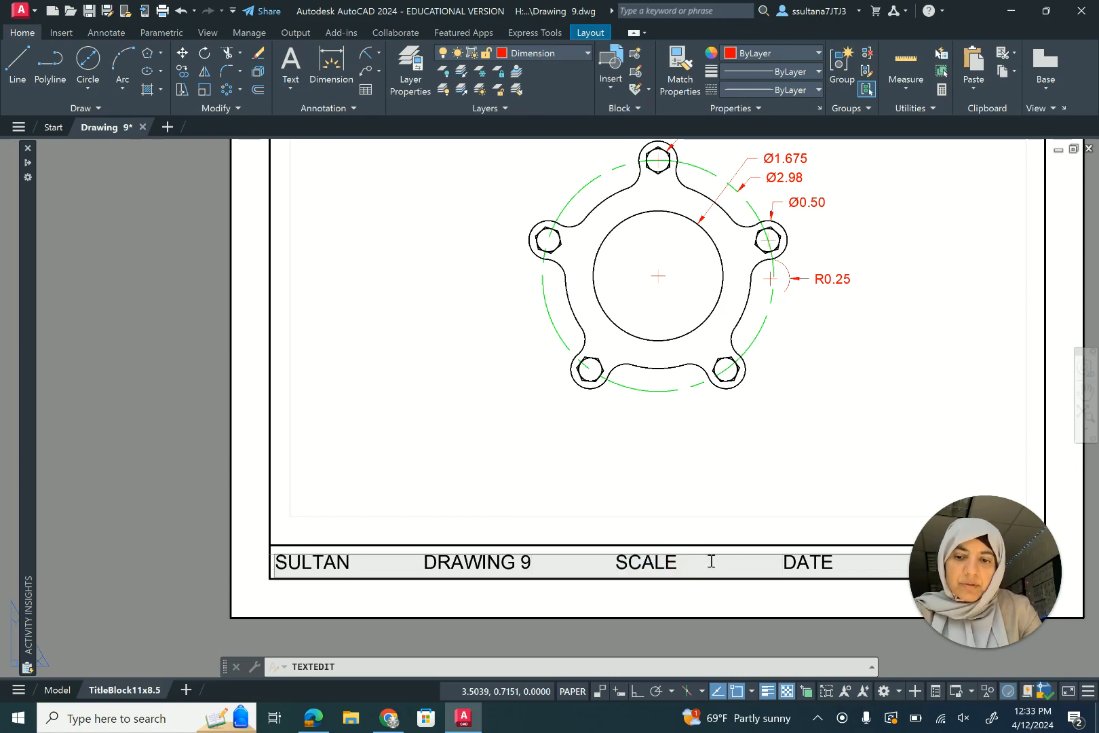
text(1:1)
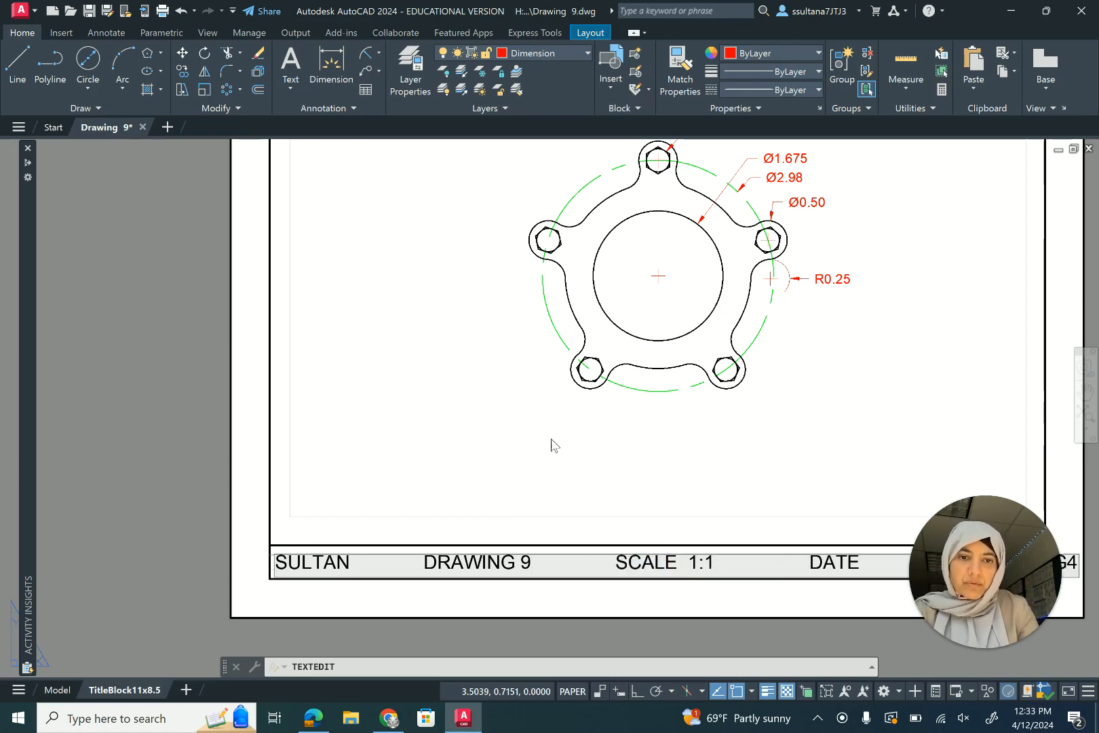
- Remove extra spaces before the title block's SCALE entry and finish editing the text
scroll(537, 537, down, 2)
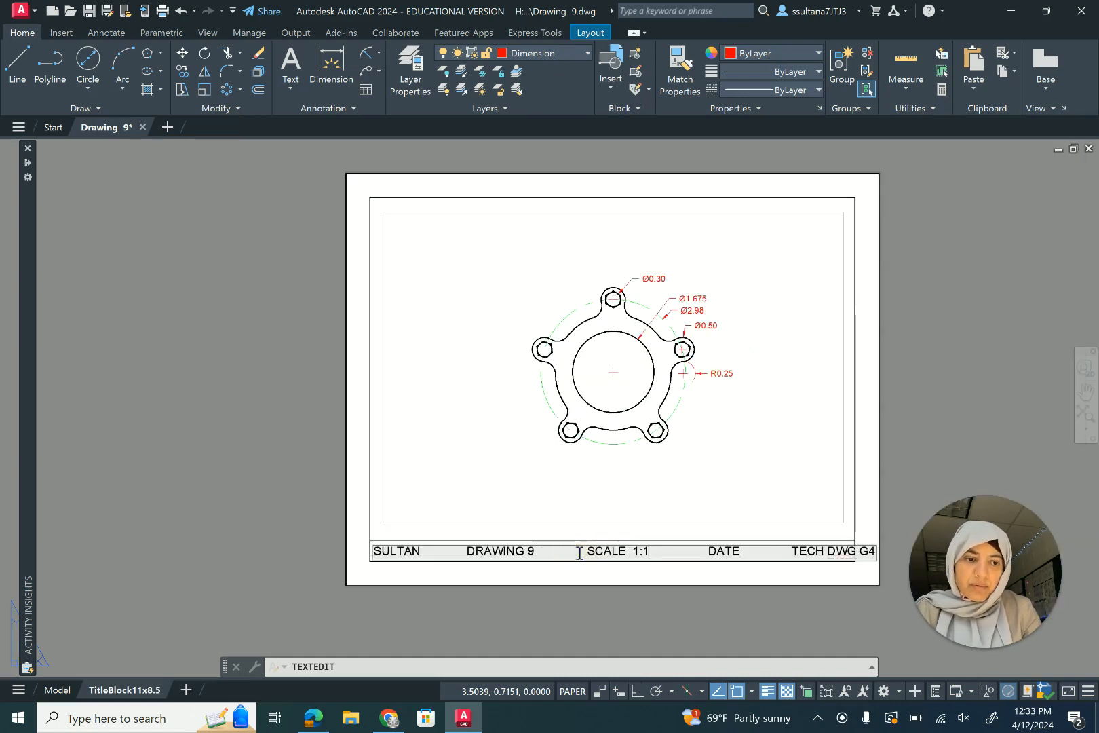
key(BackSpace)
key(BackSpace)
key(BackSpace)
key(BackSpace)
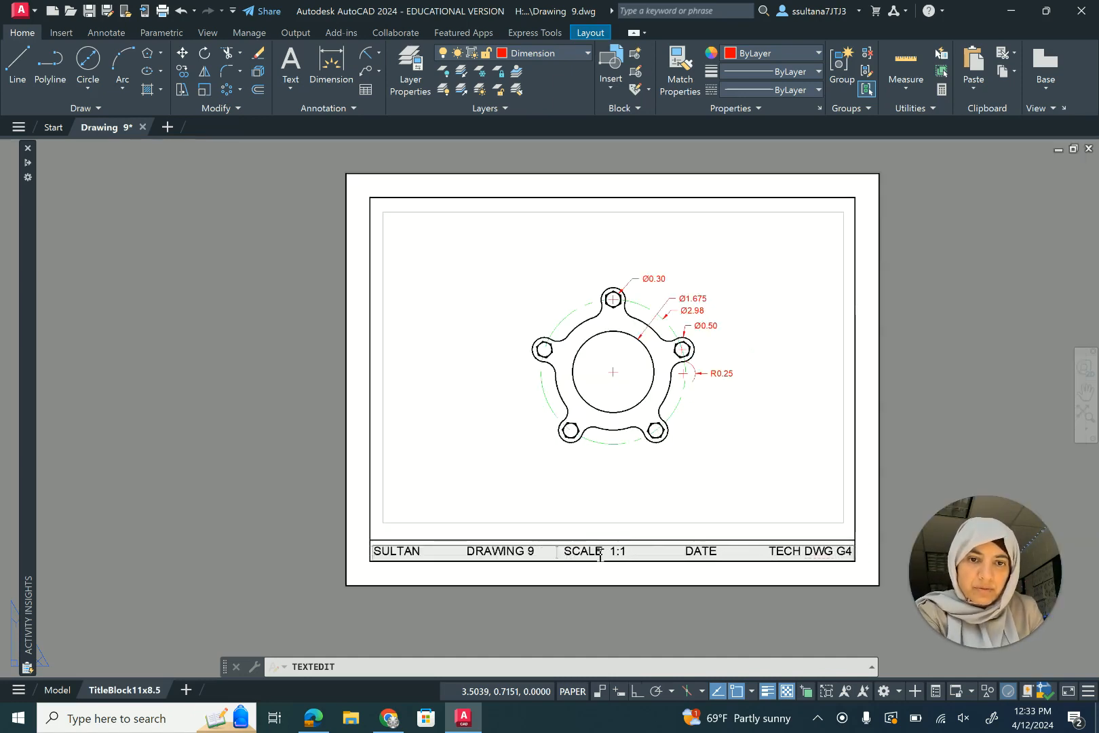
click(651, 553)
key(BackSpace)
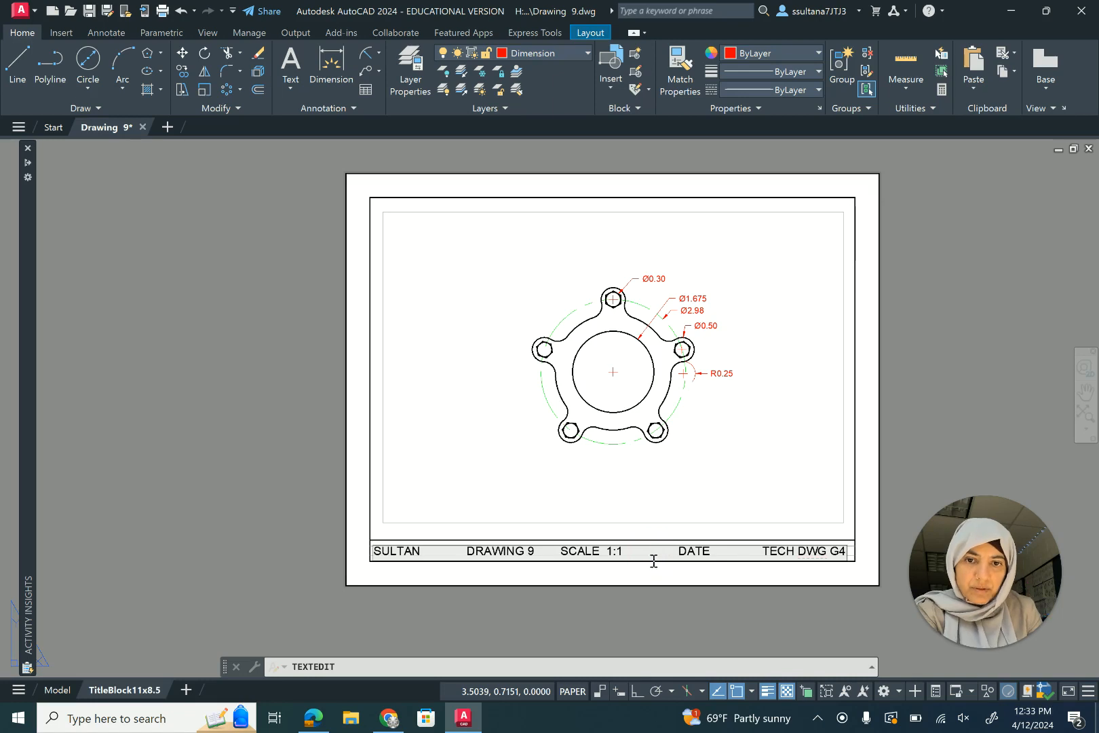
click(877, 515)
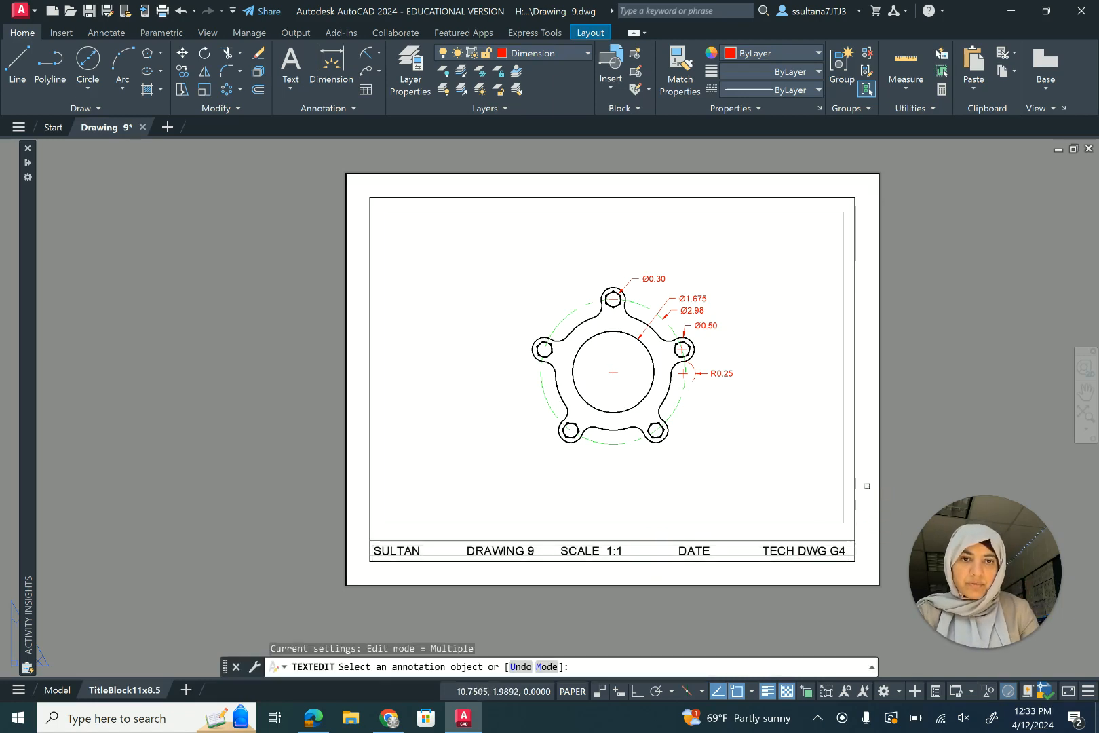
right_click(911, 473)
click(936, 475)
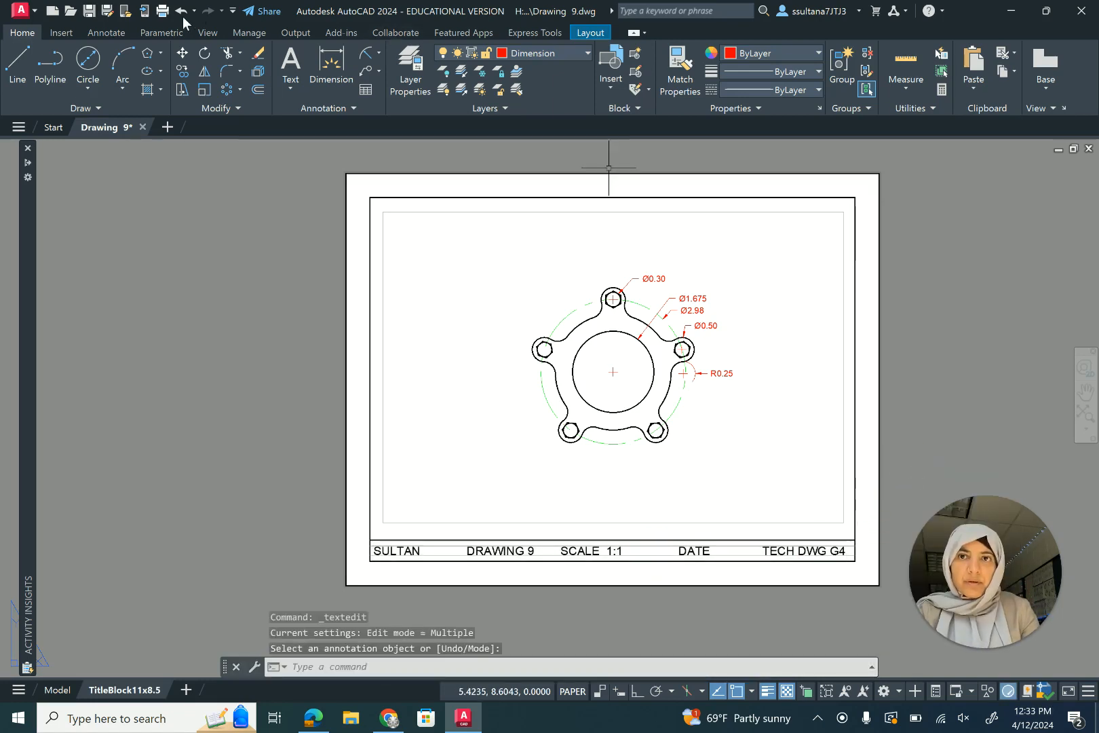
- Plot the layout to PDF as Drawing 9-TitleBlock11x8.5.pdf and review the opened file
click(163, 11)
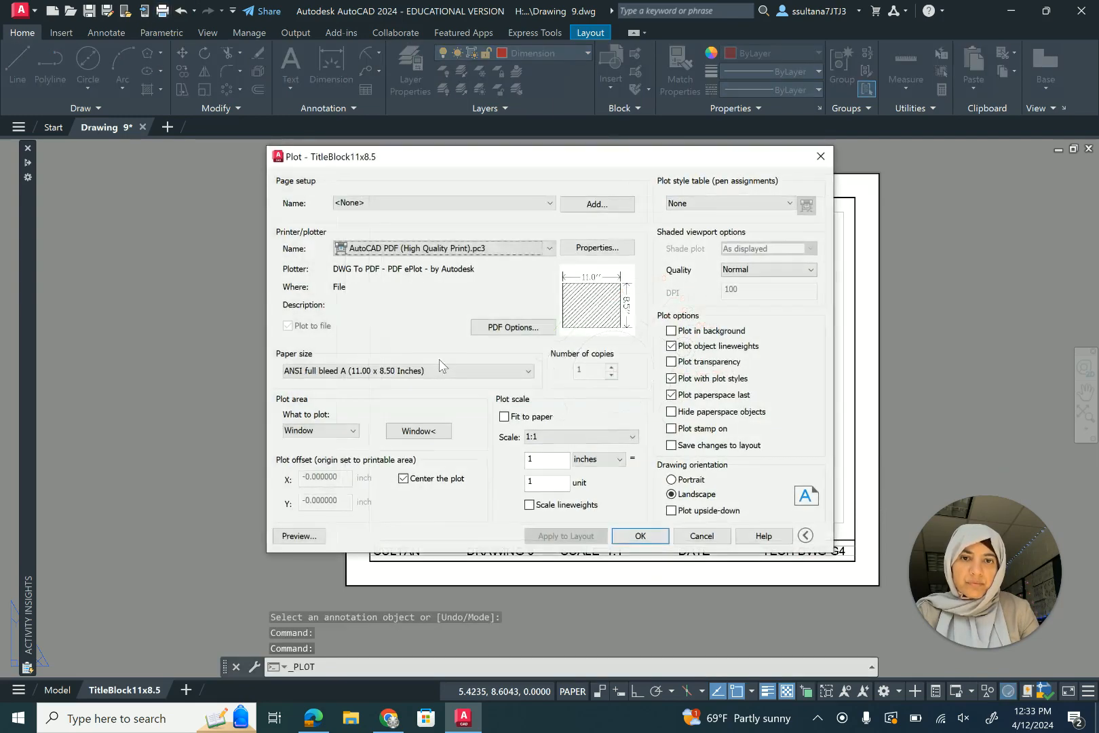
click(299, 536)
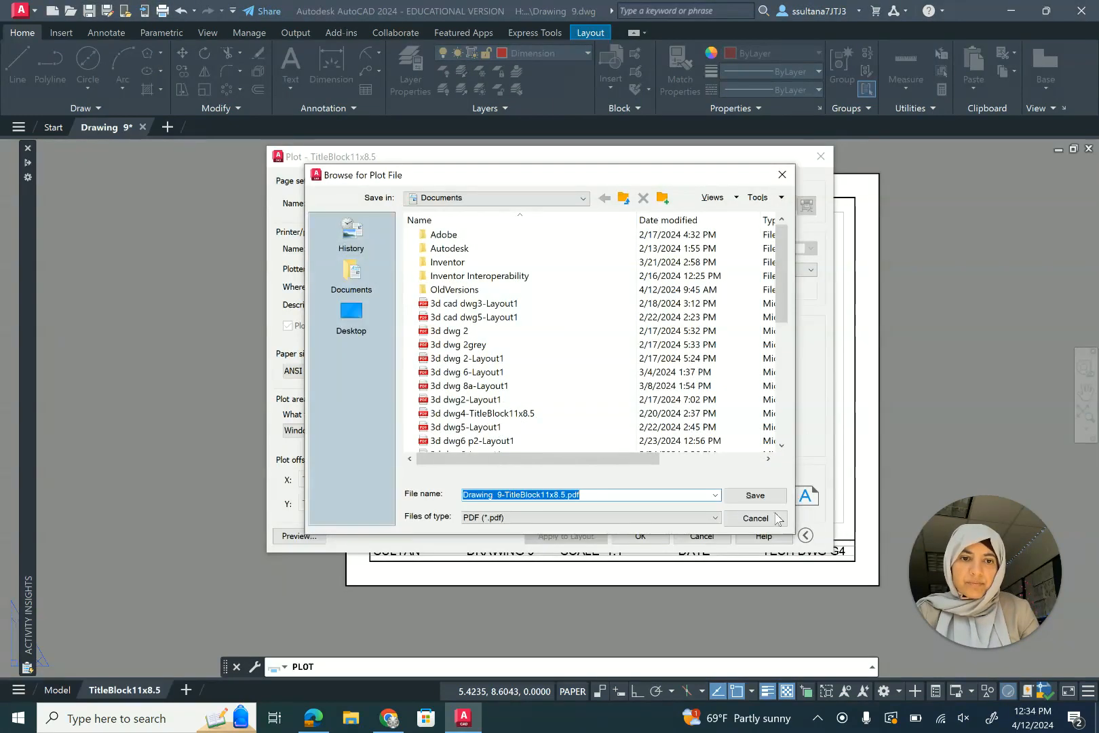
click(754, 494)
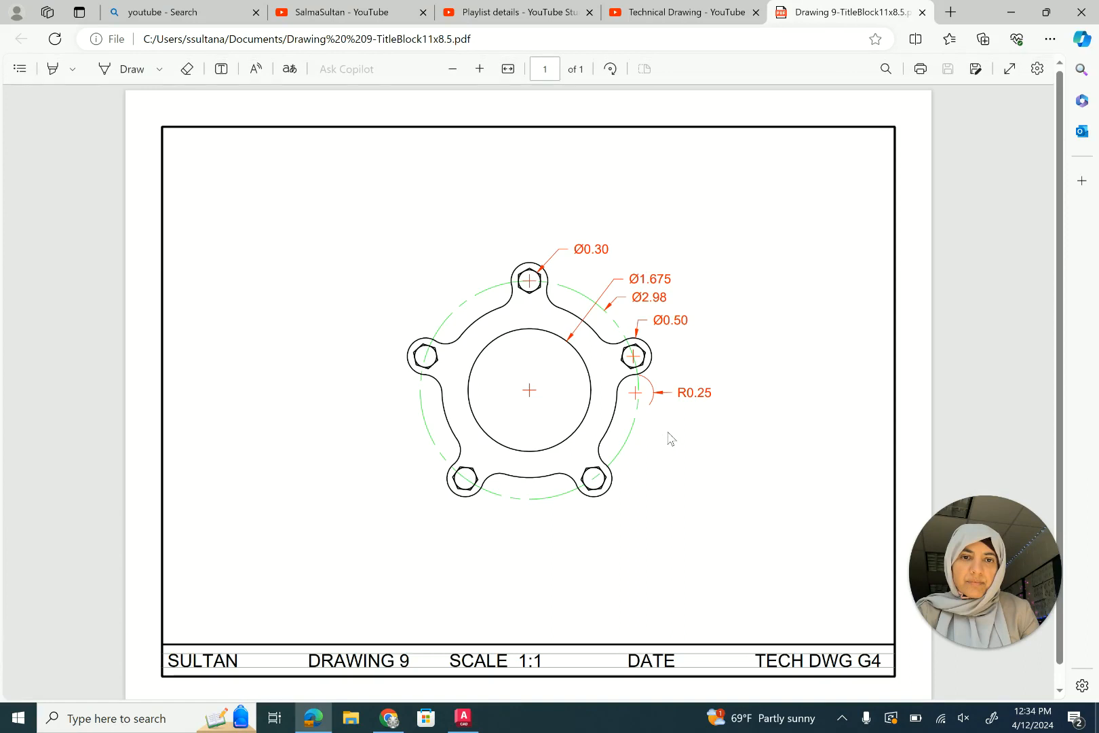
scroll(351, 341, down, 1)
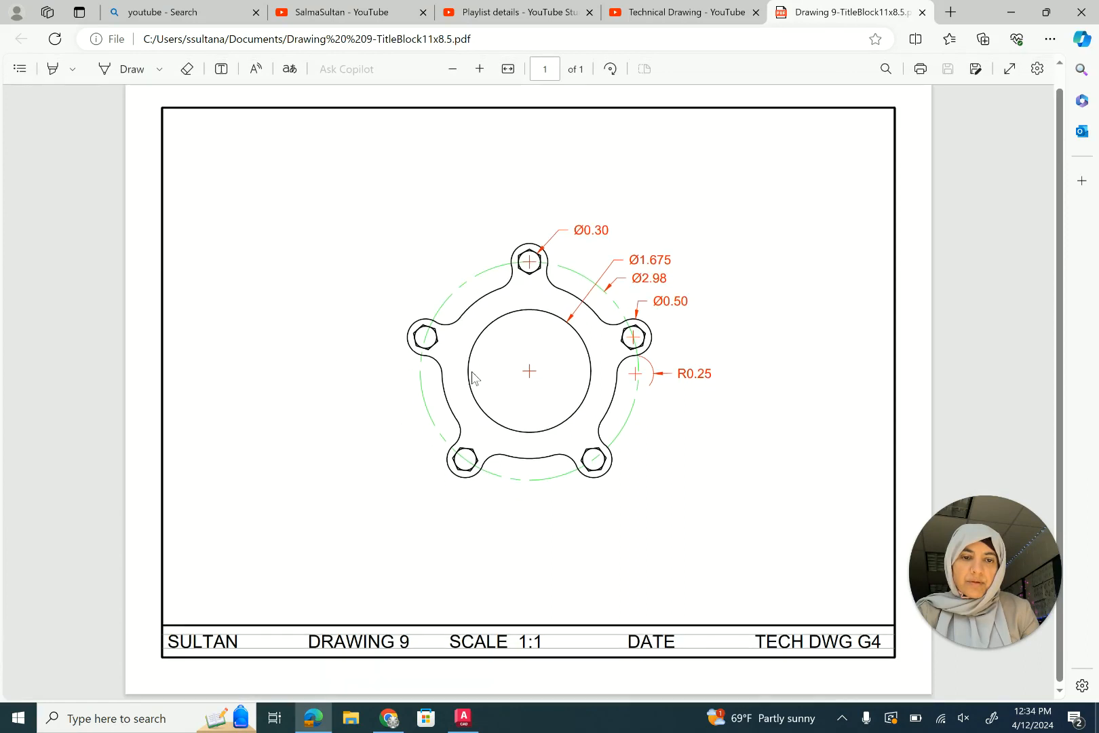